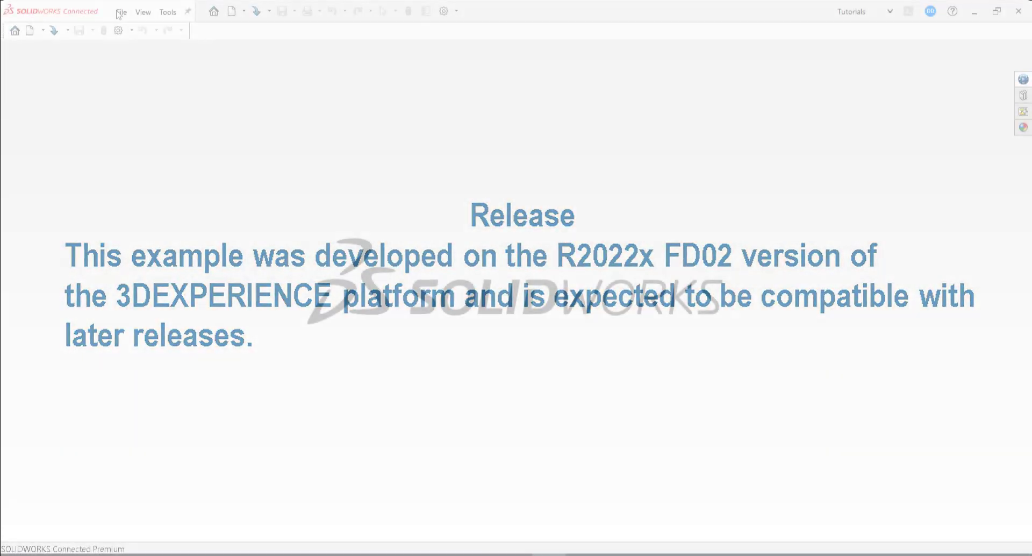
Open fan.SLDPRT from the recent files and save it to the 3DEXPERIENCE platform
click(121, 11)
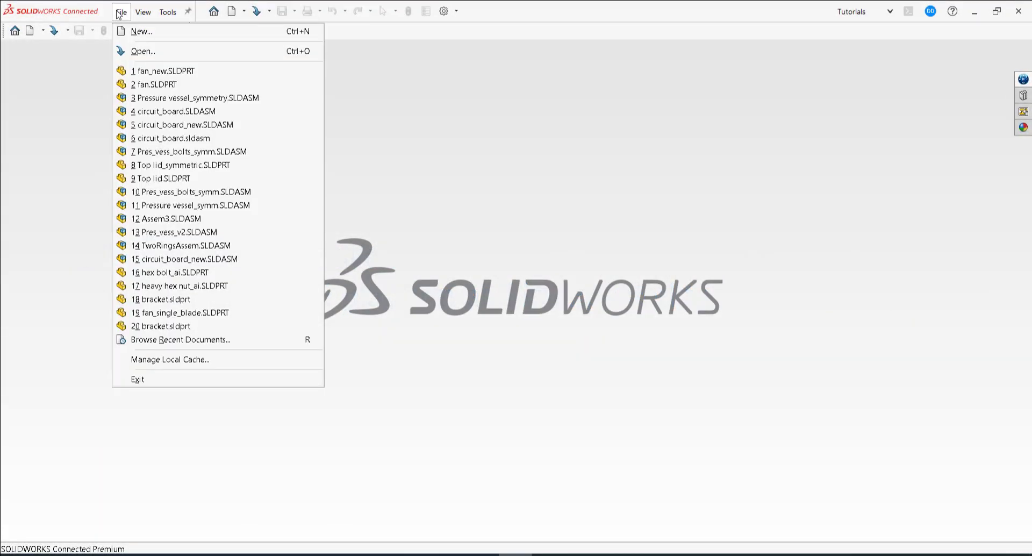
click(147, 85)
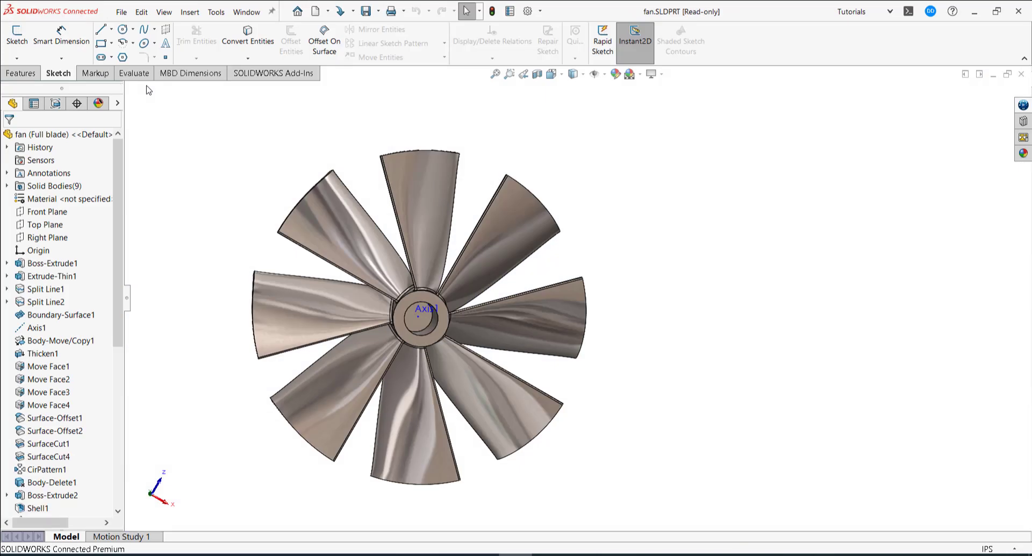
click(121, 12)
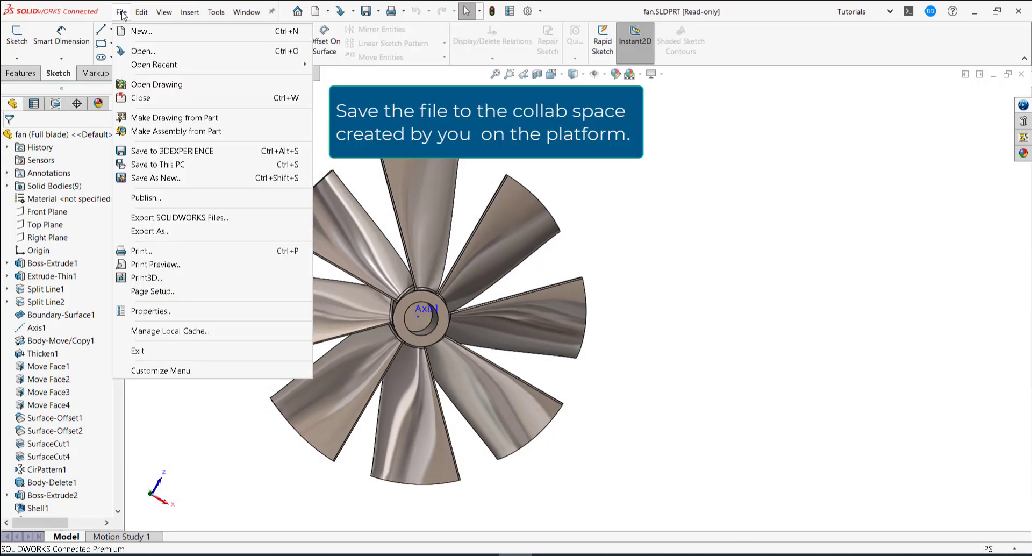
click(150, 156)
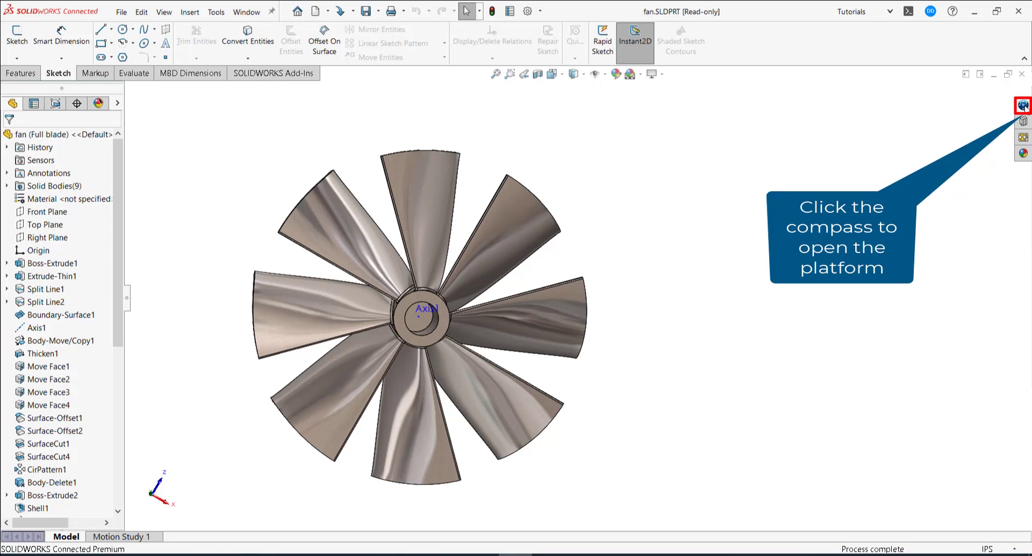
Select the fan (Full blade) component and launch Linear Structural Validation from the Structural Designer role
click(1024, 105)
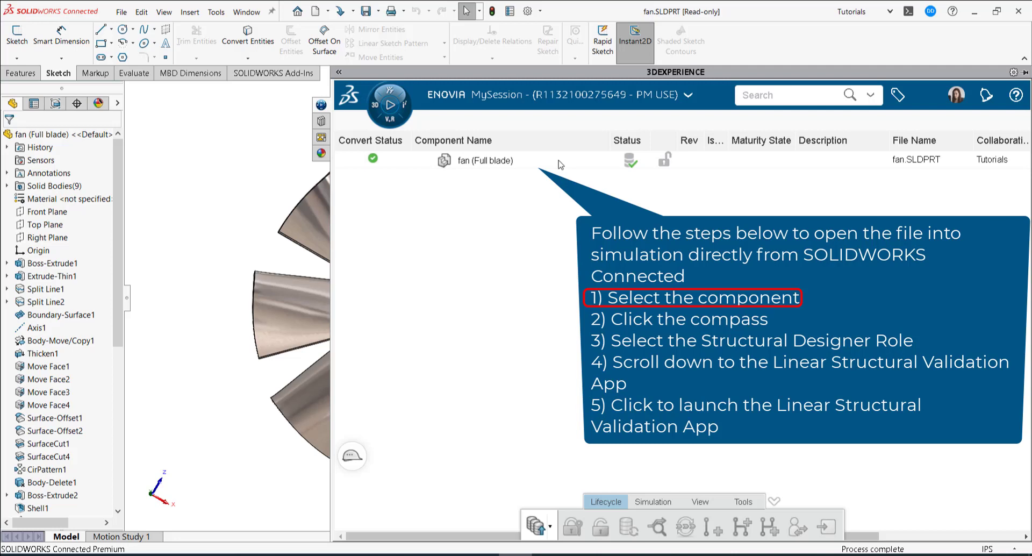
click(560, 164)
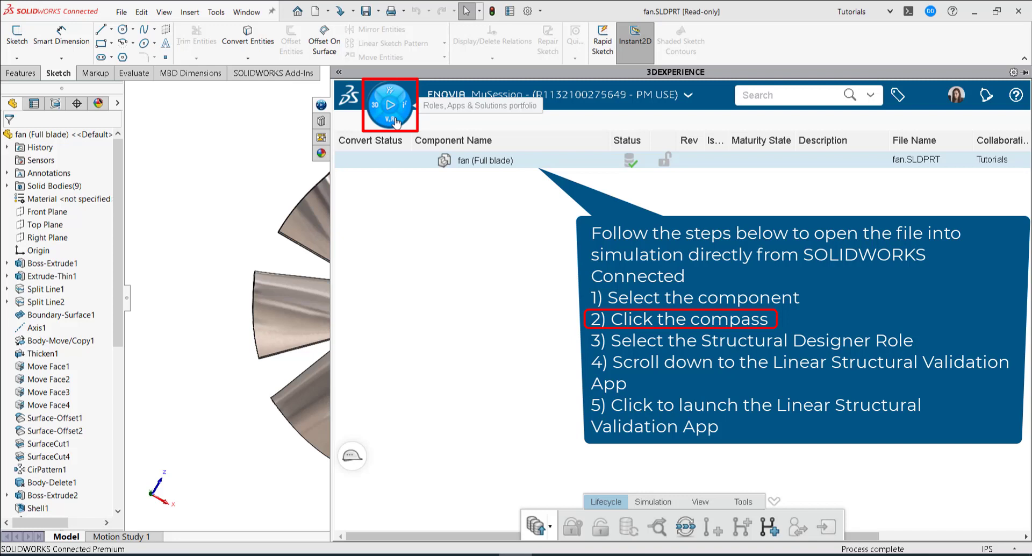
click(392, 107)
click(391, 107)
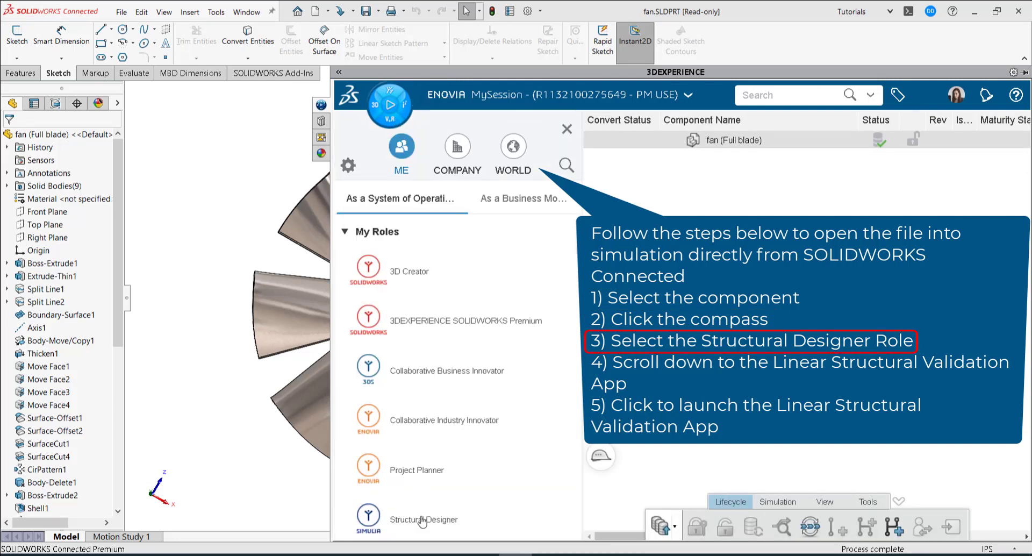
scroll(422, 521, down, 3)
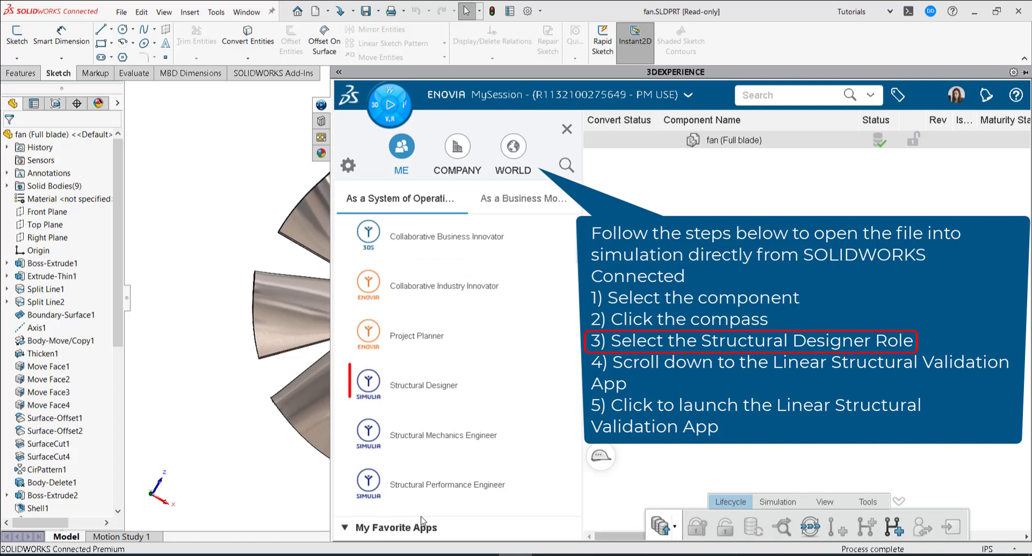
click(418, 385)
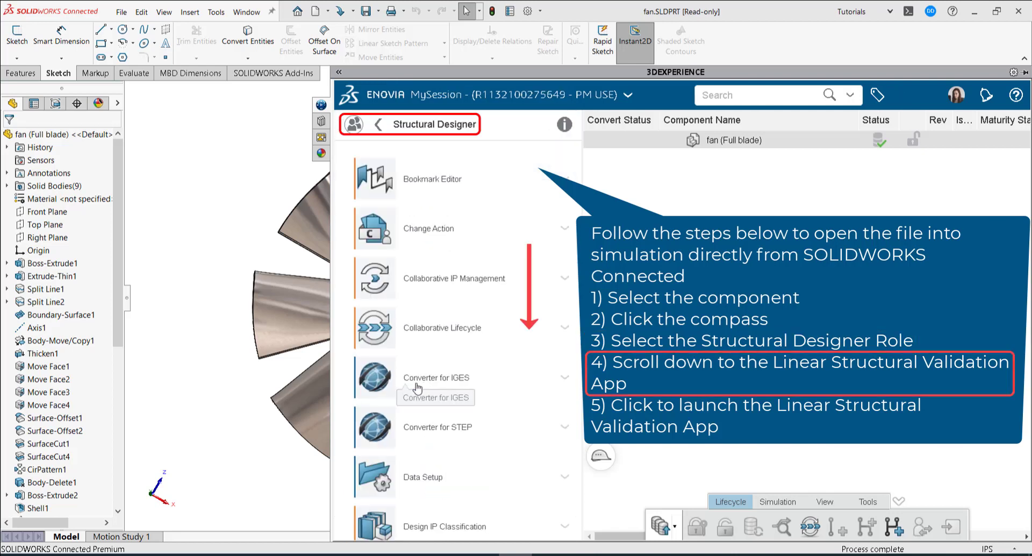
scroll(417, 385, down, 1)
scroll(418, 388, down, 1)
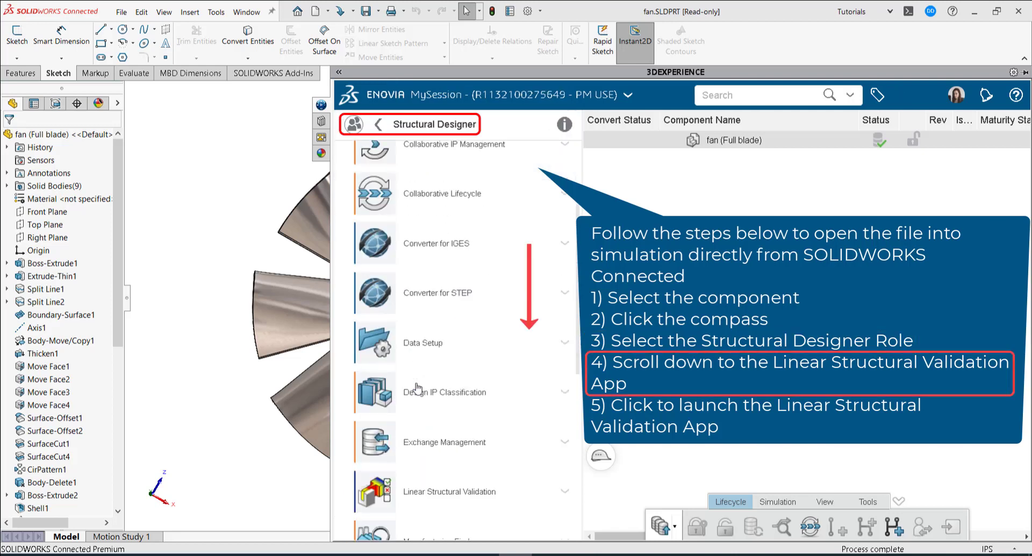
scroll(417, 388, down, 2)
scroll(418, 388, down, 1)
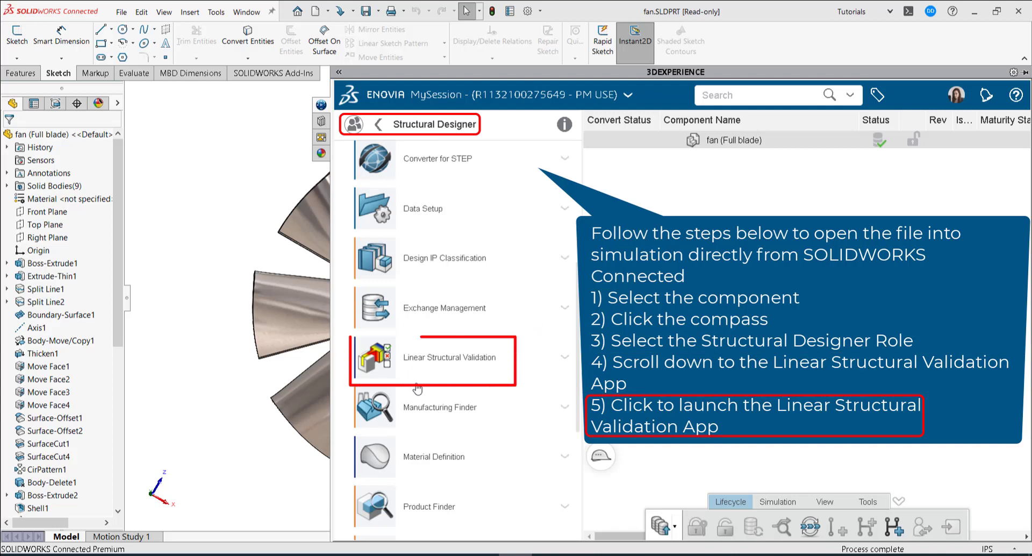
click(430, 360)
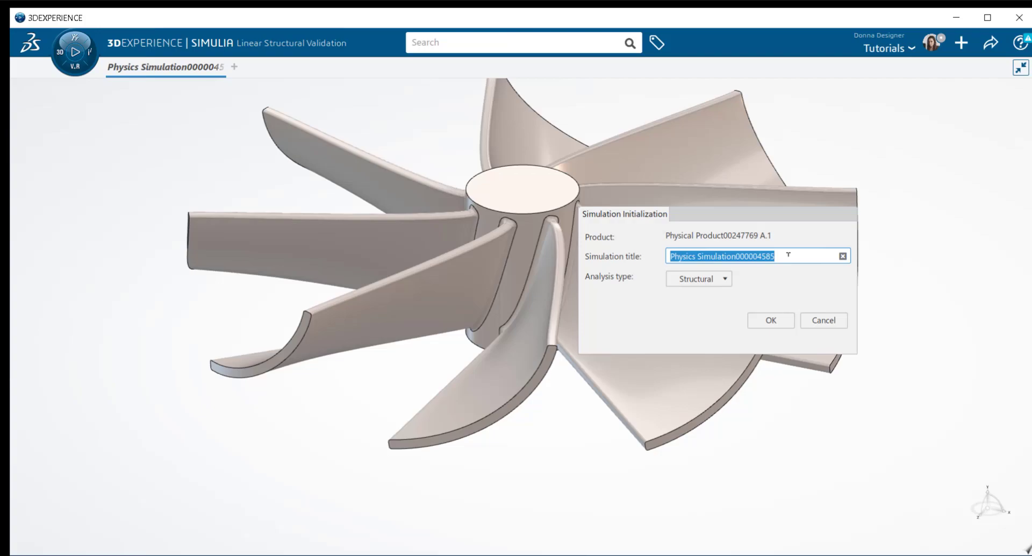
Create a Frequency analysis simulation titled Rotor_Assemb_Sim
text(Rotor)
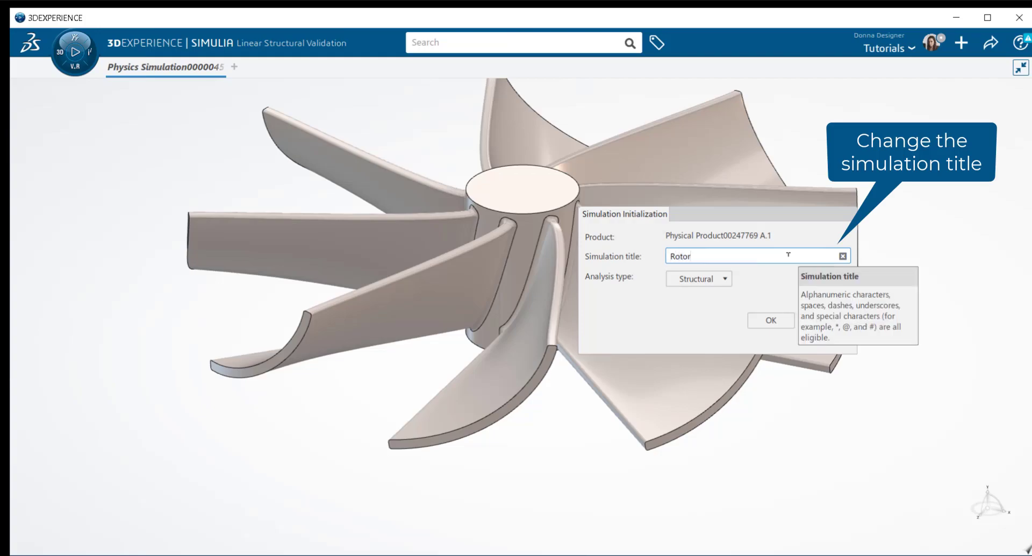
text(_Asse)
text(mb_S)
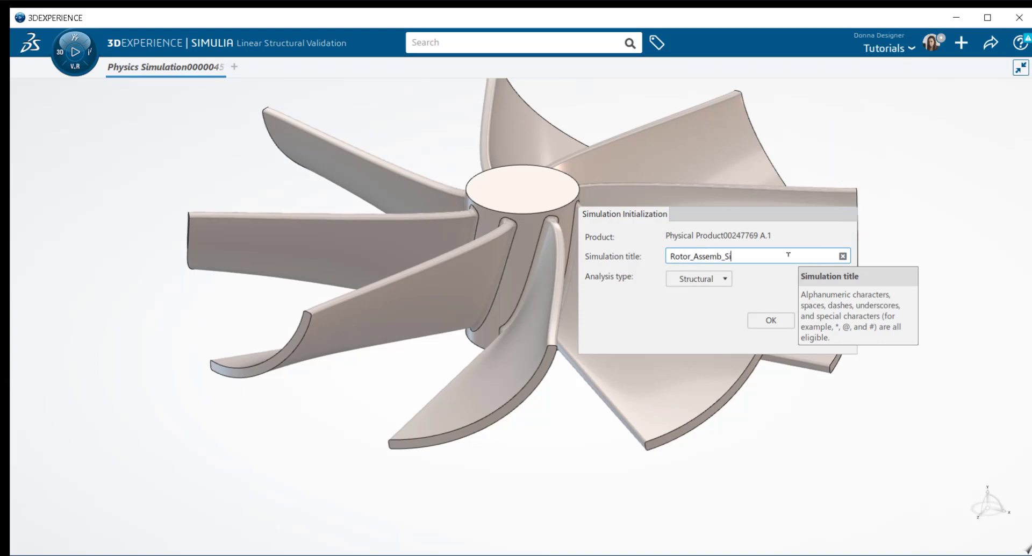
text(im)
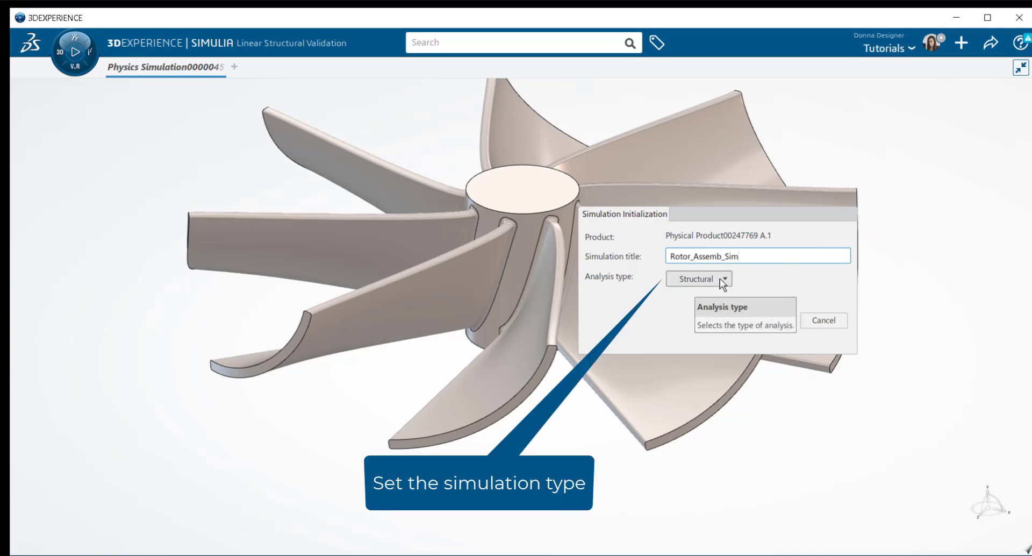
click(720, 278)
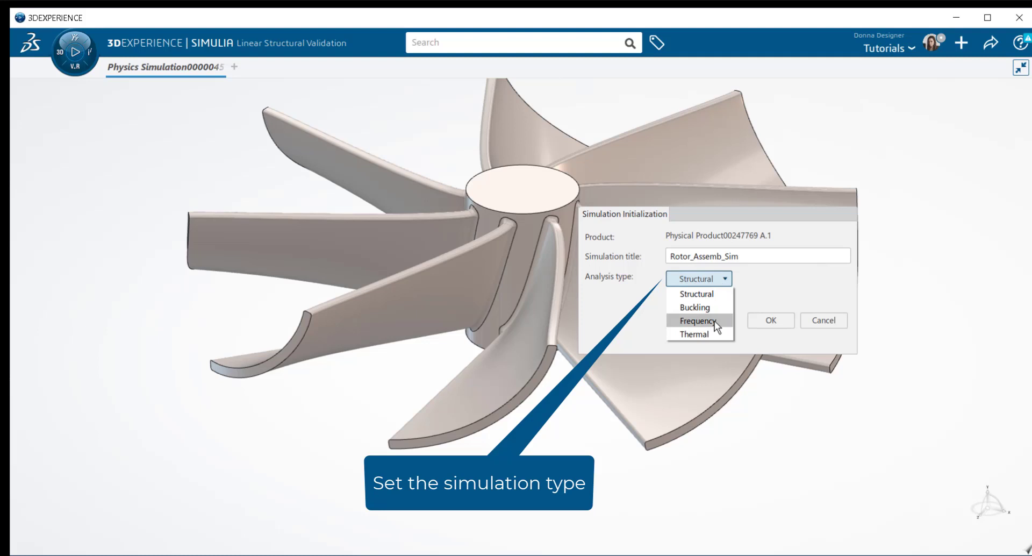
click(698, 321)
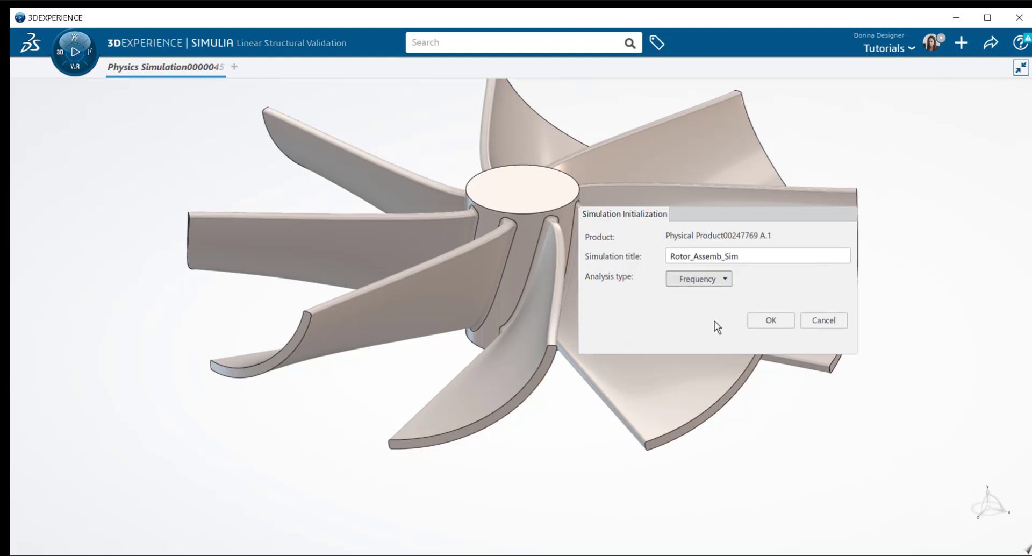
click(790, 323)
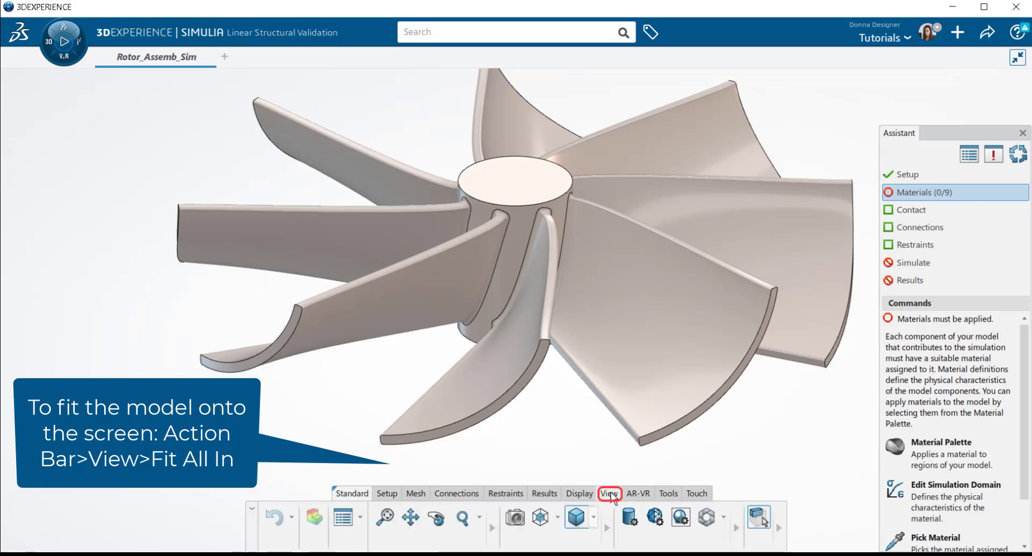
Fit the rotor in view and apply 1060 Alloy from the Material Palette to all nine components
click(388, 517)
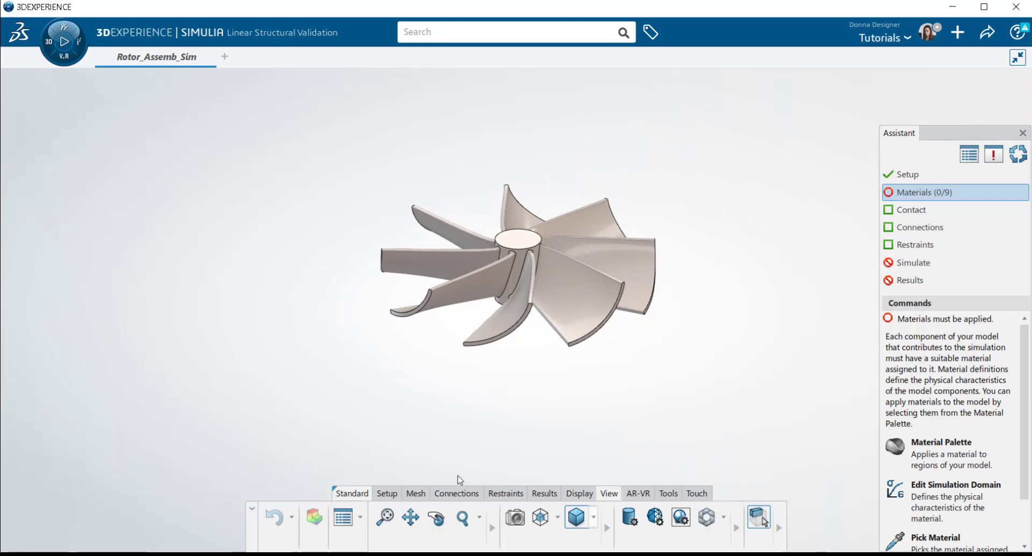
click(966, 191)
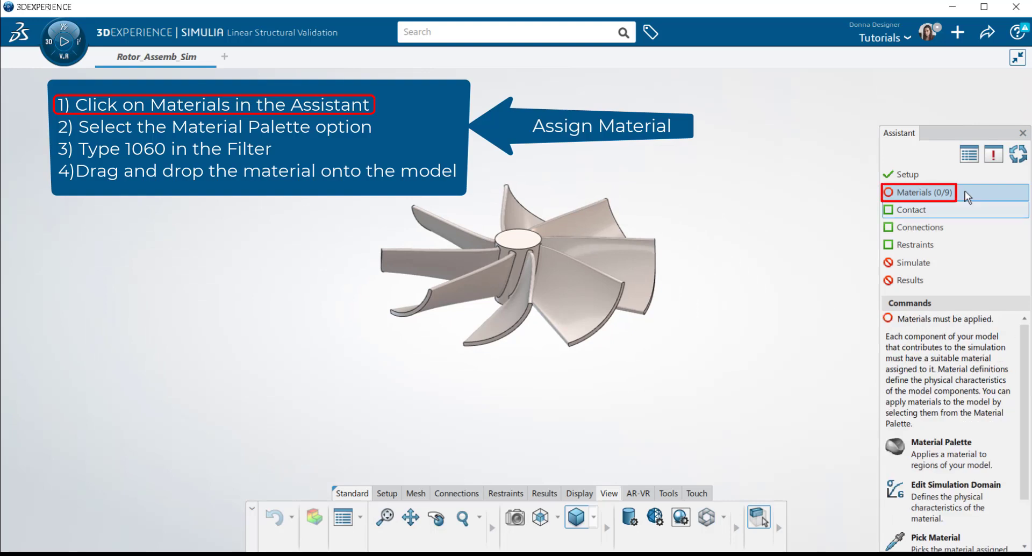
click(901, 470)
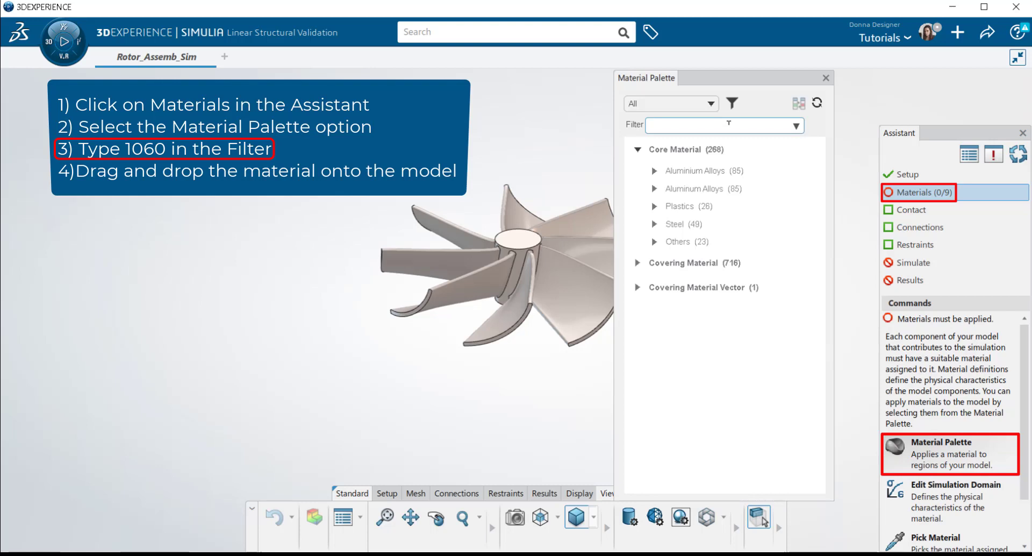
click(728, 123)
text(1060)
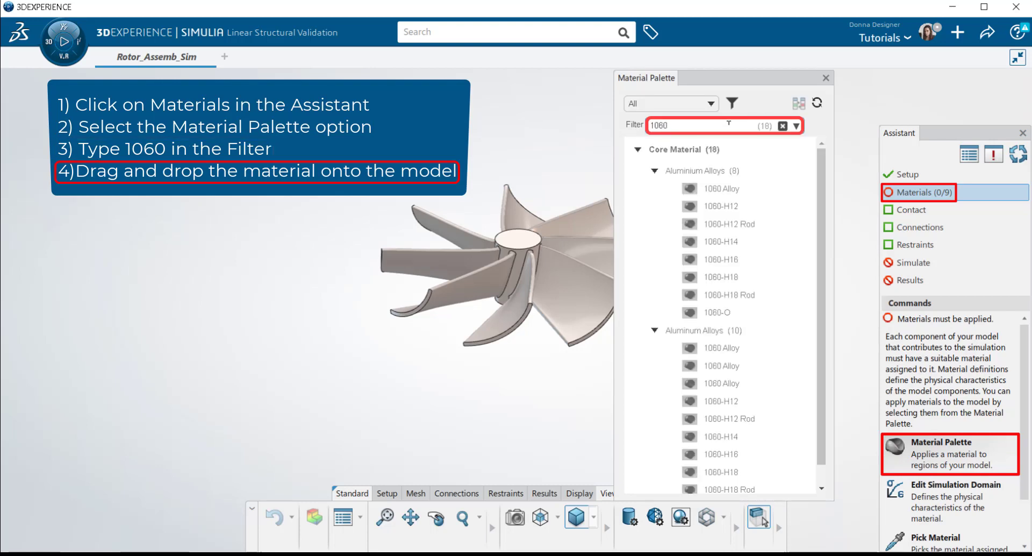
drag(722, 188, 517, 237)
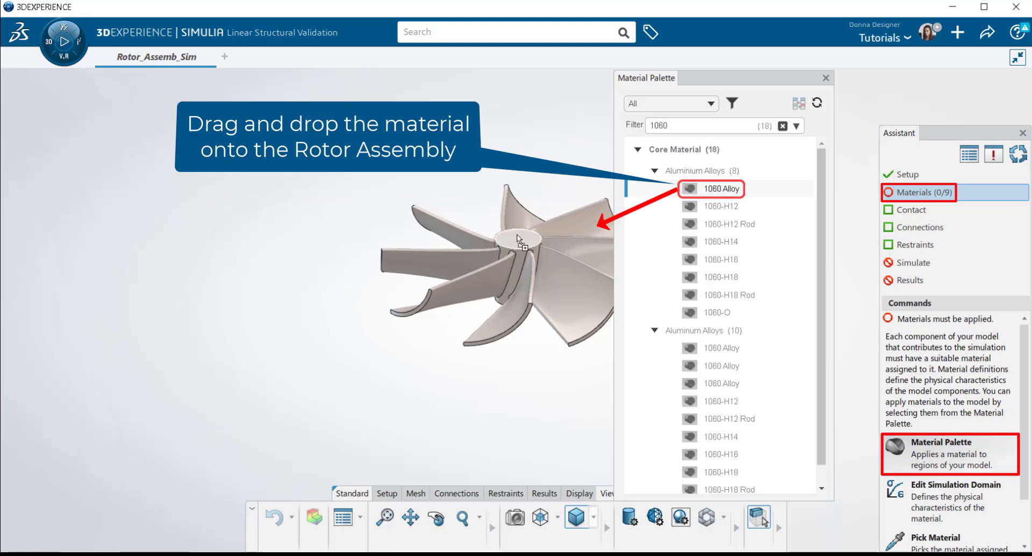
drag(517, 236, 517, 235)
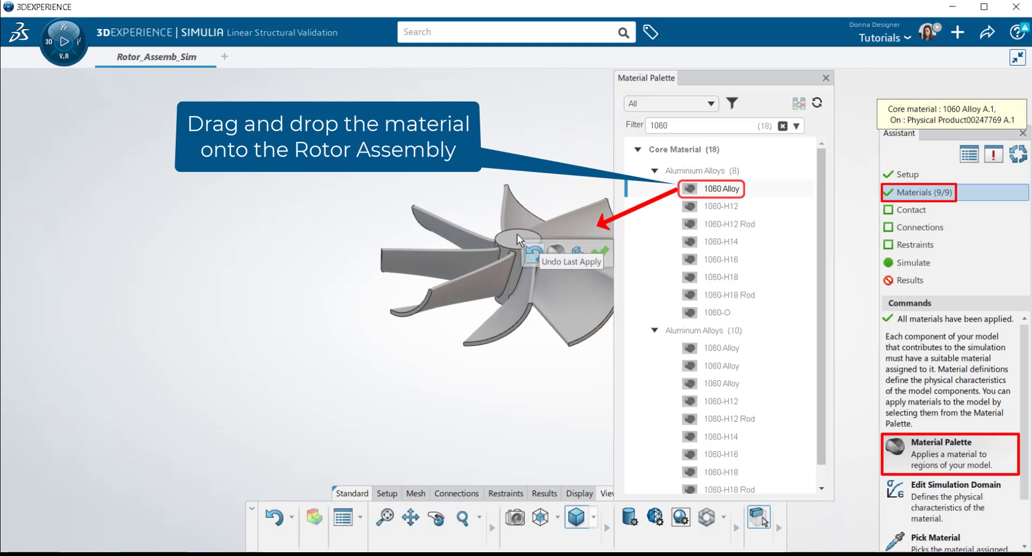
click(605, 250)
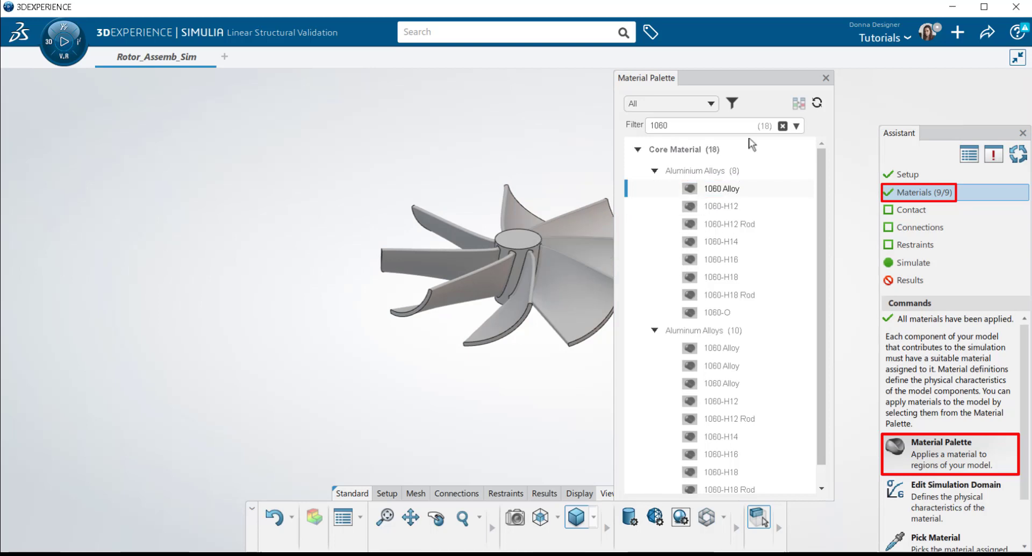
click(825, 79)
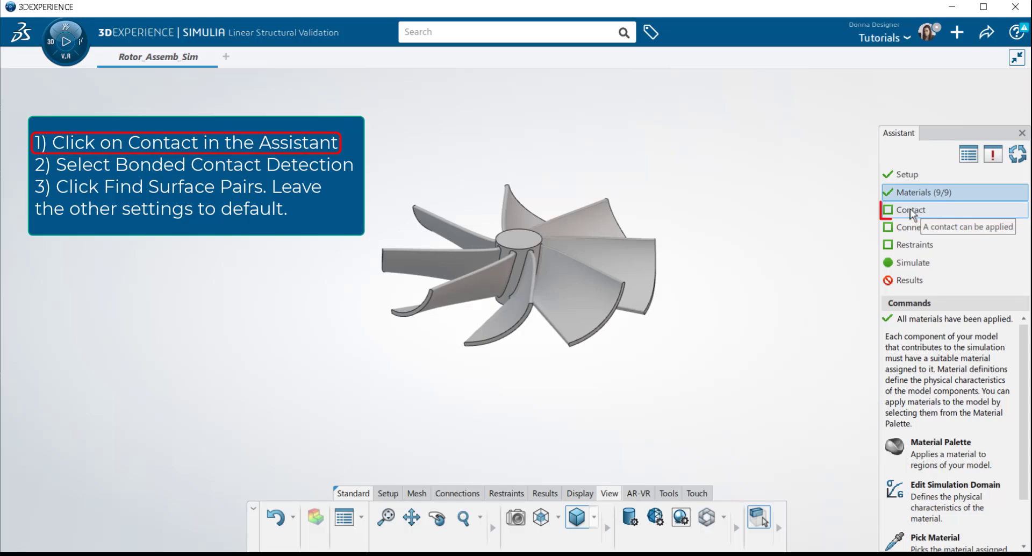
Run Bonded Contact Detection to find the contacting surface pairs on the rotor
click(908, 211)
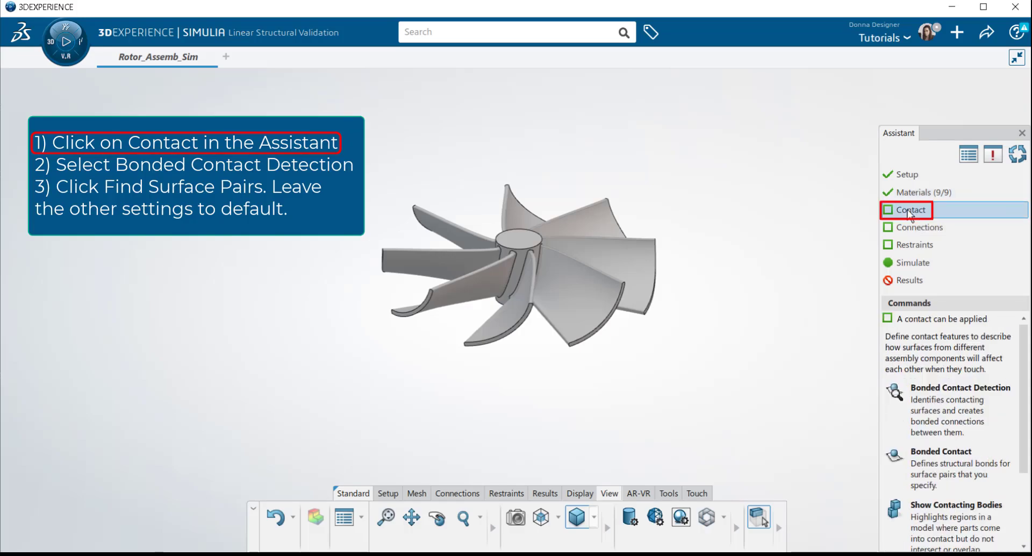
click(948, 408)
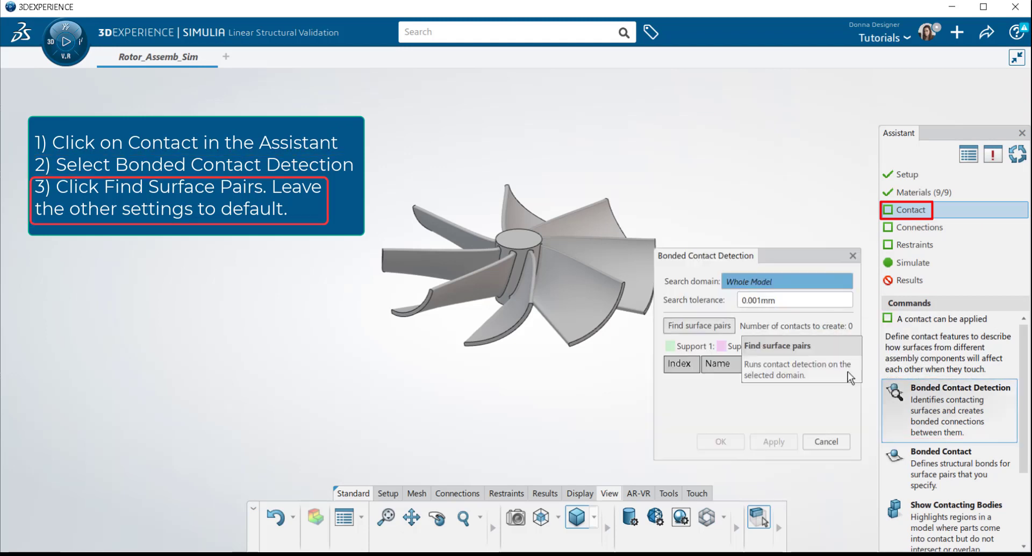
click(719, 326)
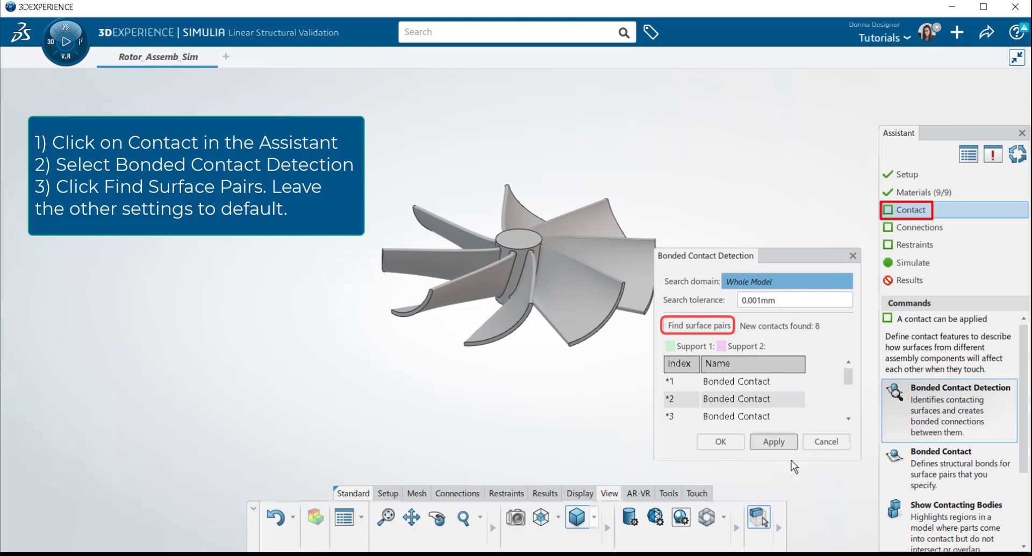
drag(791, 460, 789, 485)
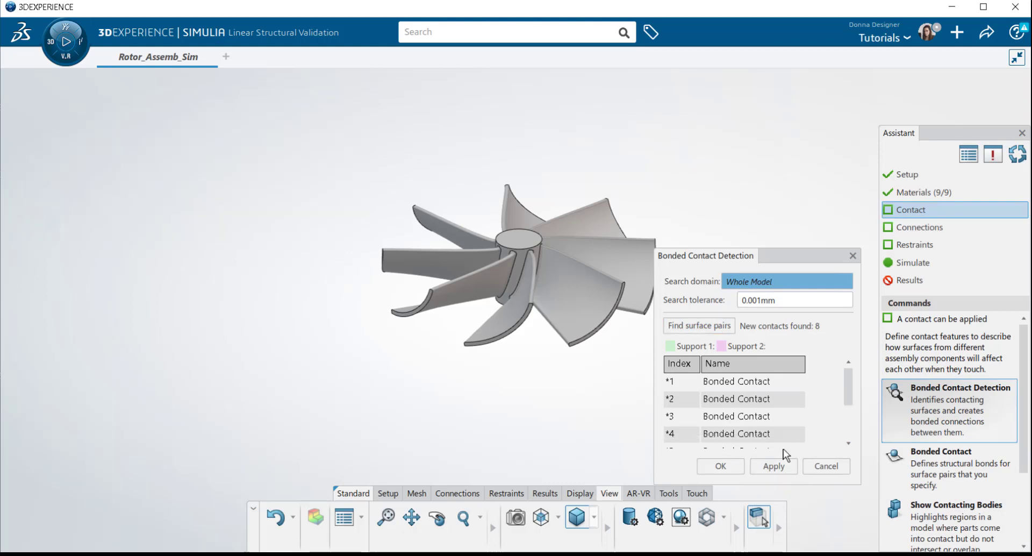
Review each of the eight detected bonded contacts and accept them
click(758, 242)
click(756, 262)
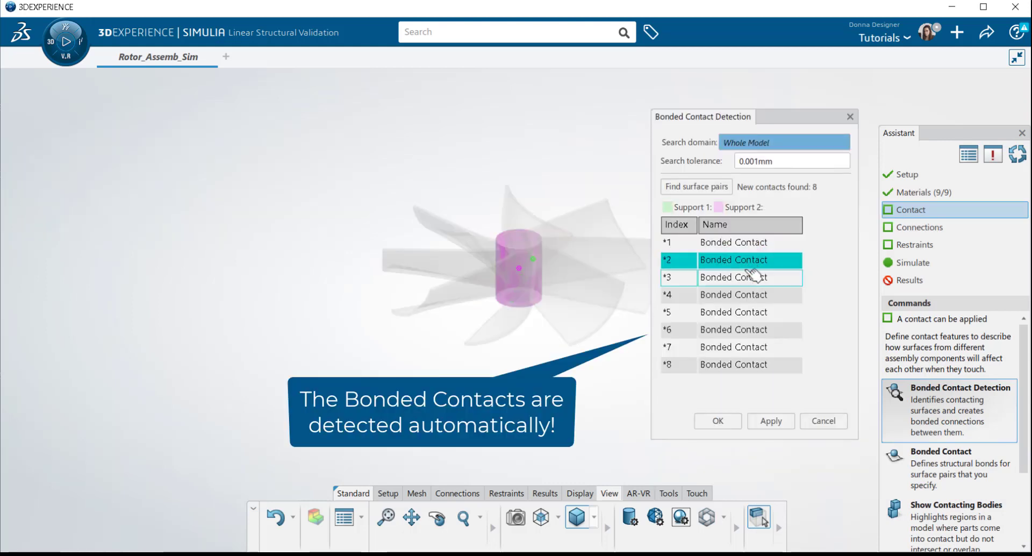
click(753, 277)
click(749, 295)
click(747, 312)
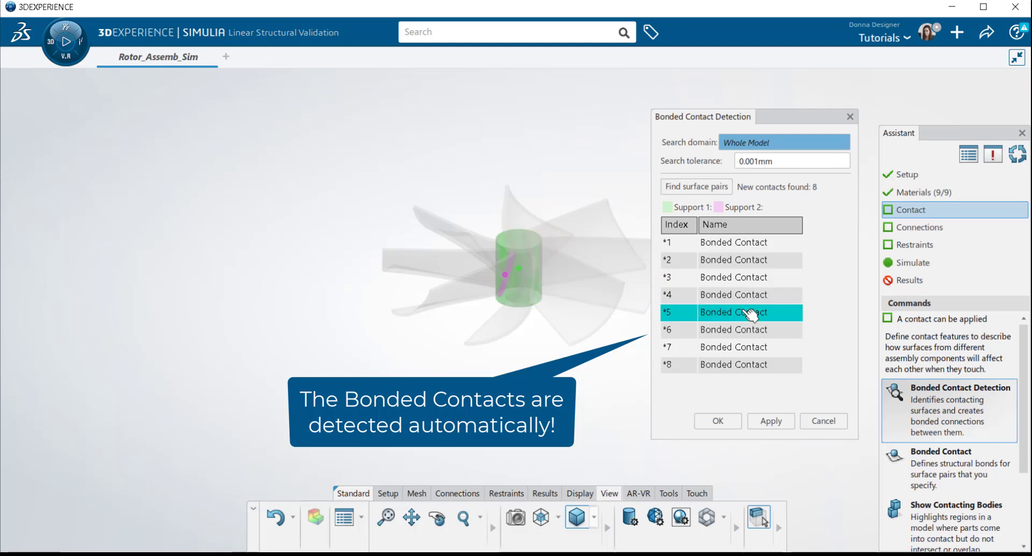
click(749, 330)
click(750, 346)
click(752, 364)
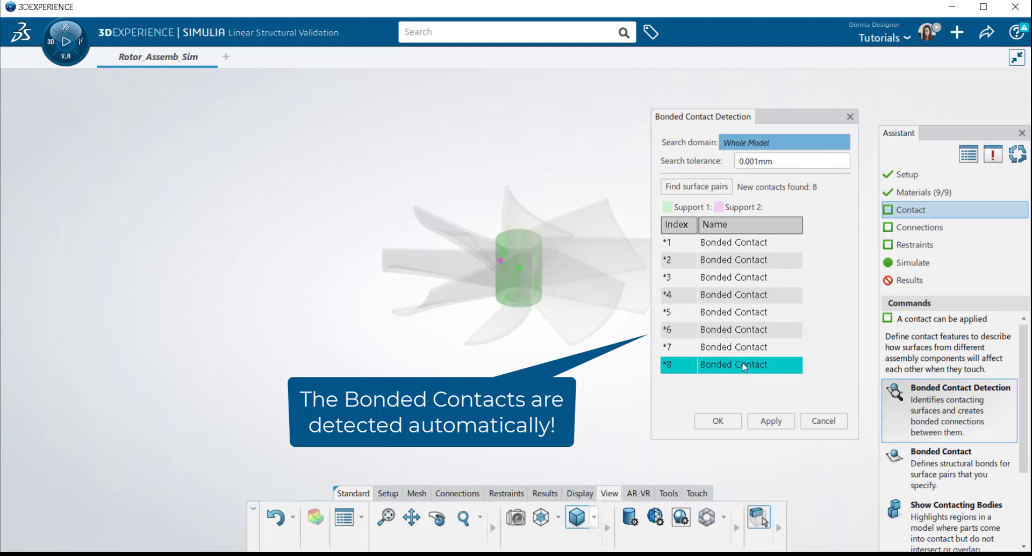
click(725, 423)
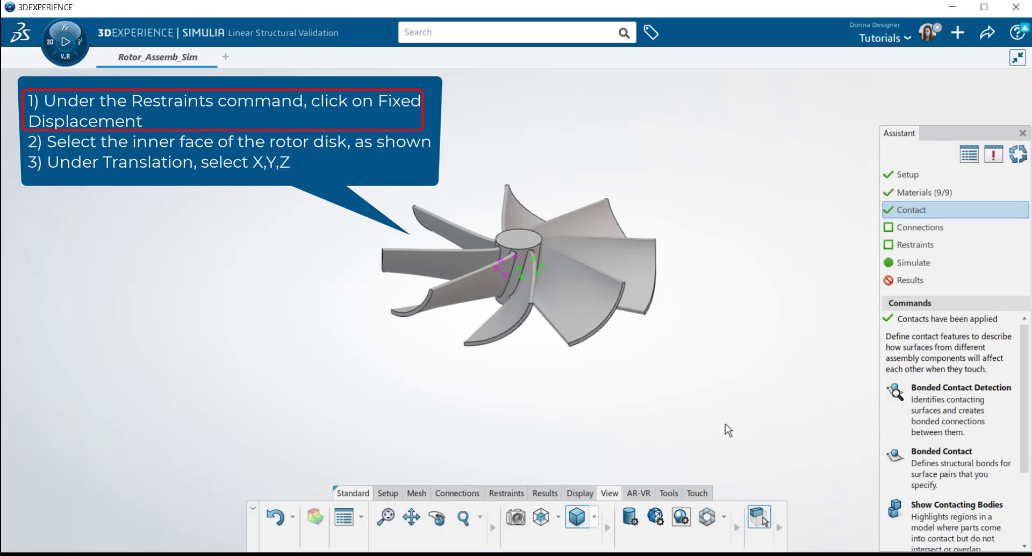
Add a Fixed Displacement restraint locking X, Y and Z translation on the hub's inner face
click(906, 246)
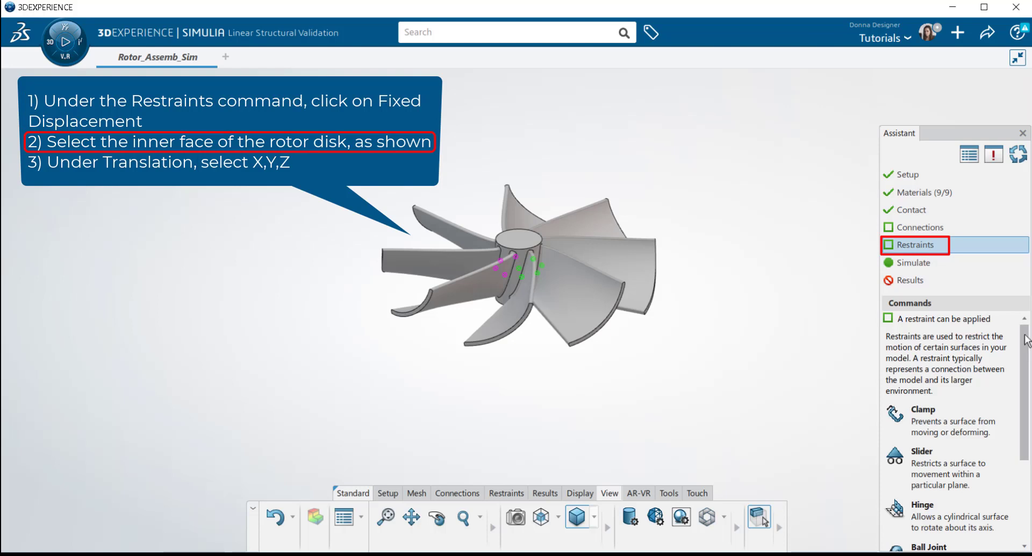
scroll(1009, 393, down, 2)
scroll(1006, 424, down, 2)
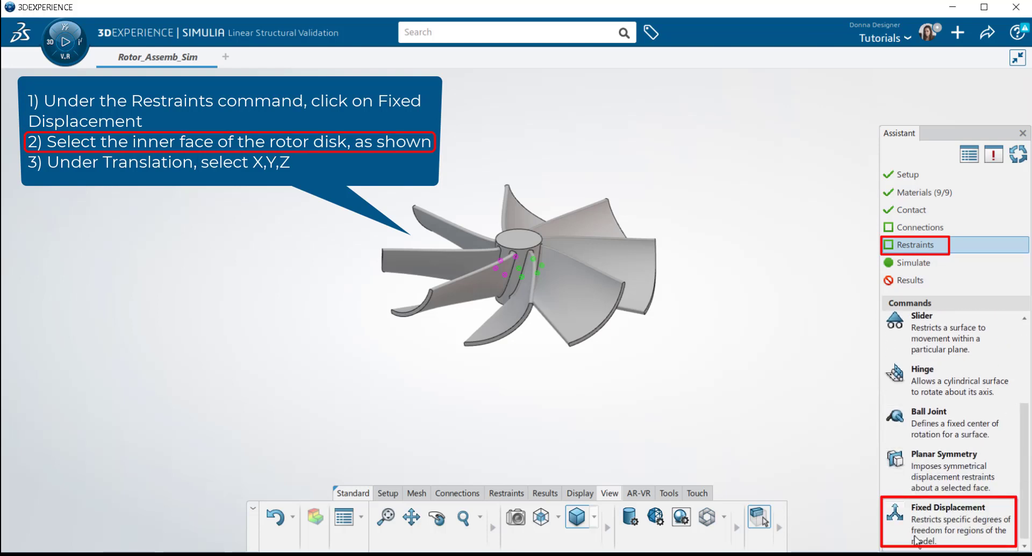
click(894, 535)
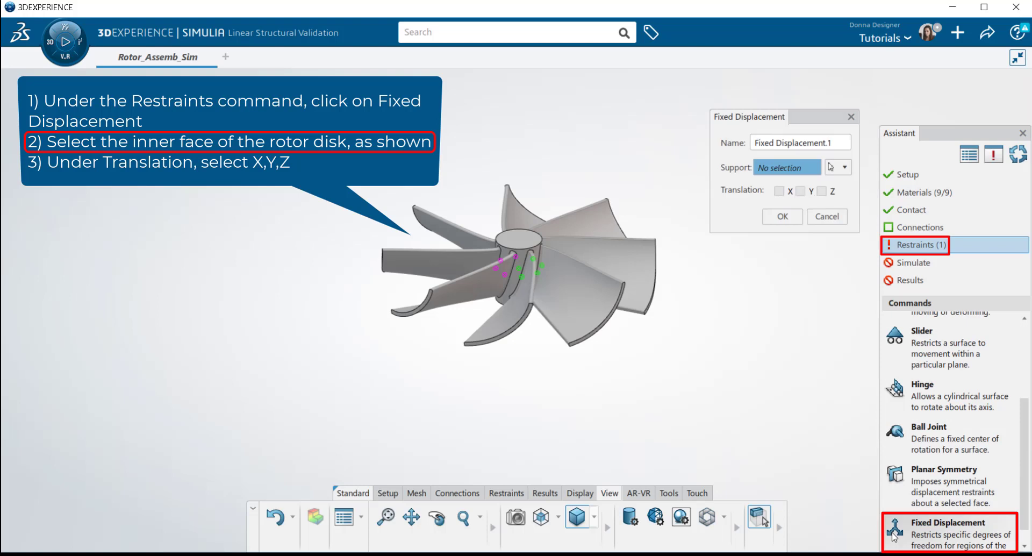
click(436, 517)
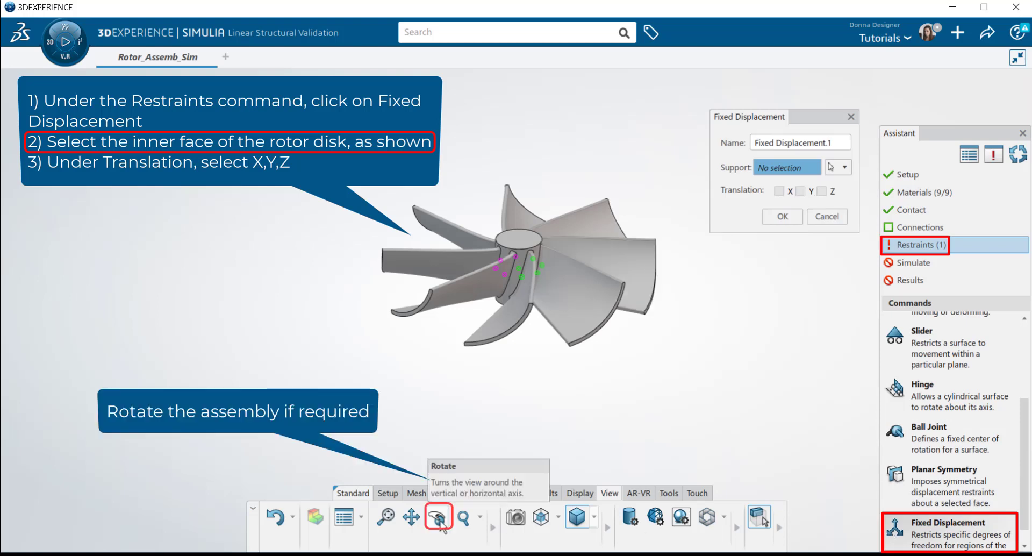
drag(506, 405, 594, 261)
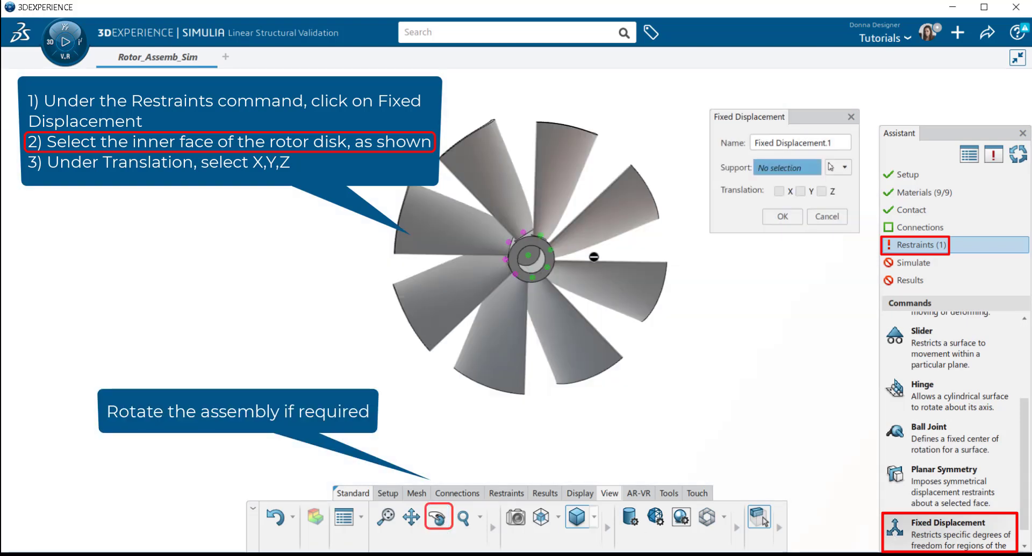
click(543, 265)
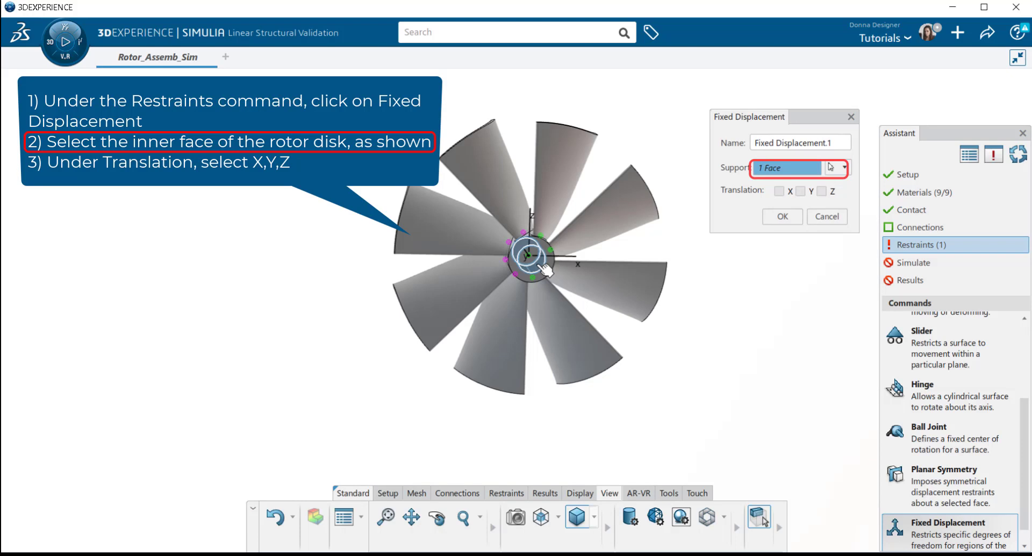
click(779, 191)
click(801, 191)
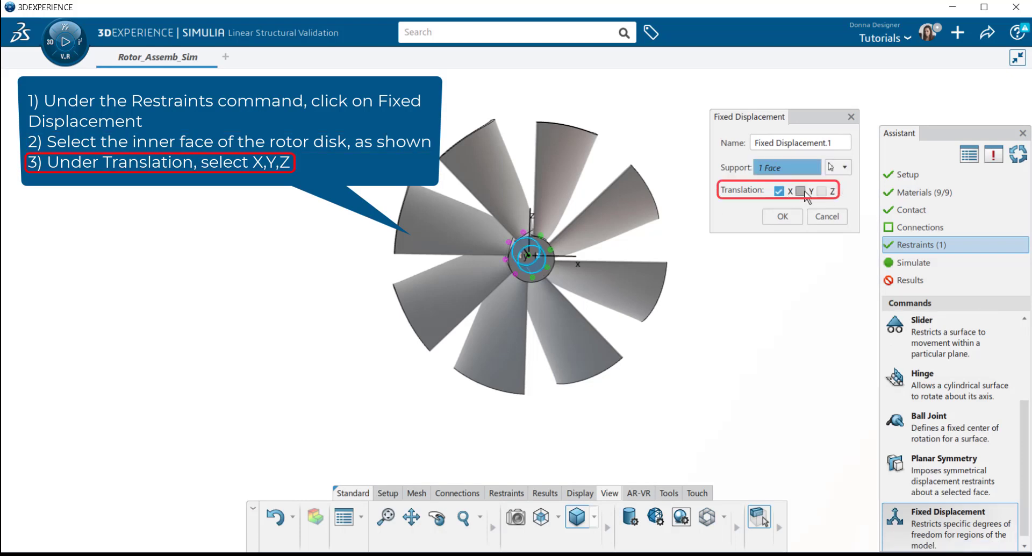
click(821, 191)
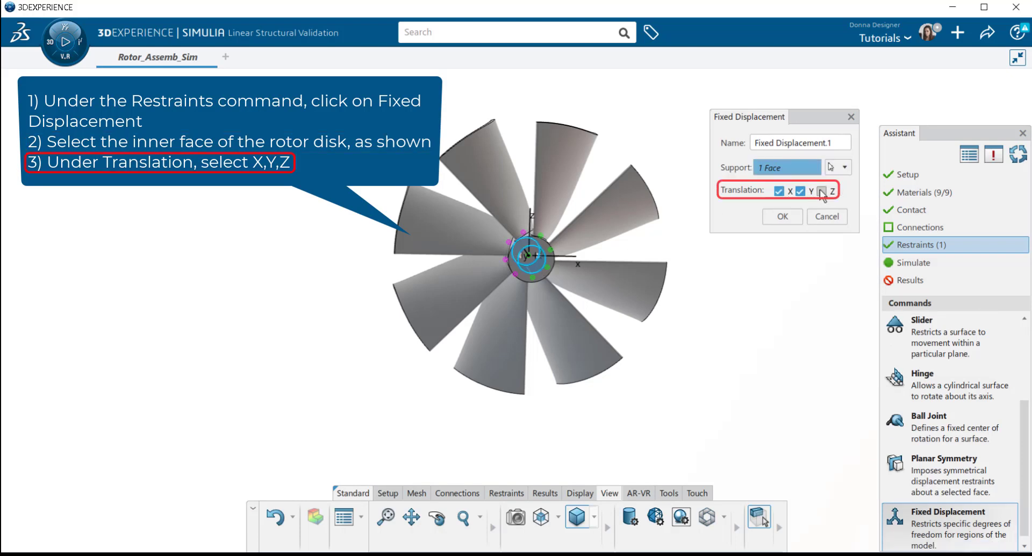
click(786, 218)
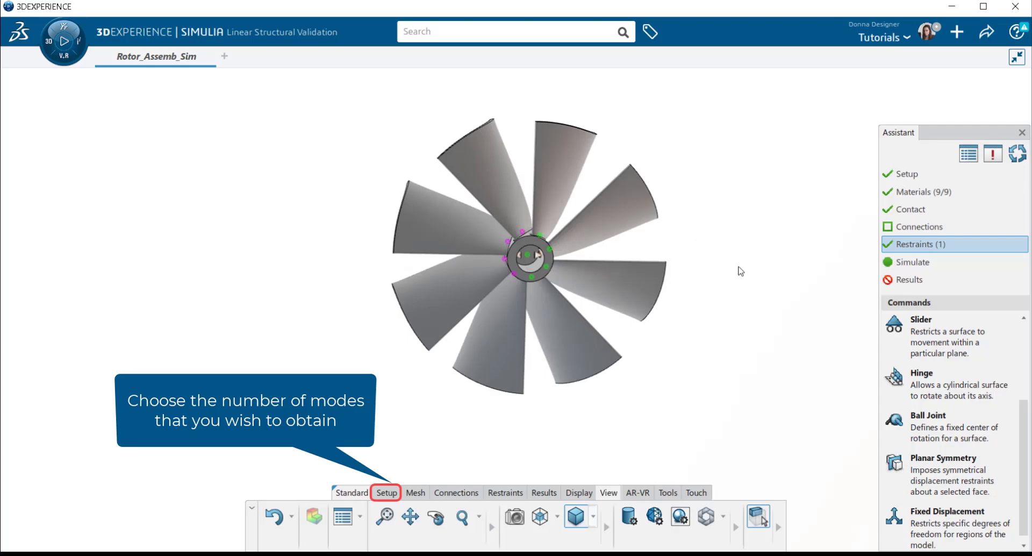
Change the number of modes in the simulation parameters from 10 to 50
click(392, 495)
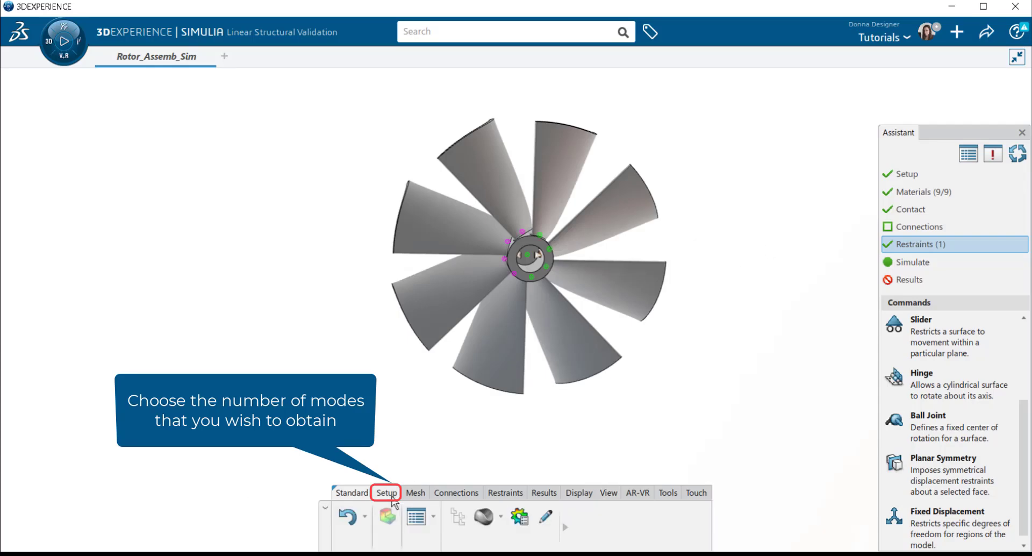
click(546, 517)
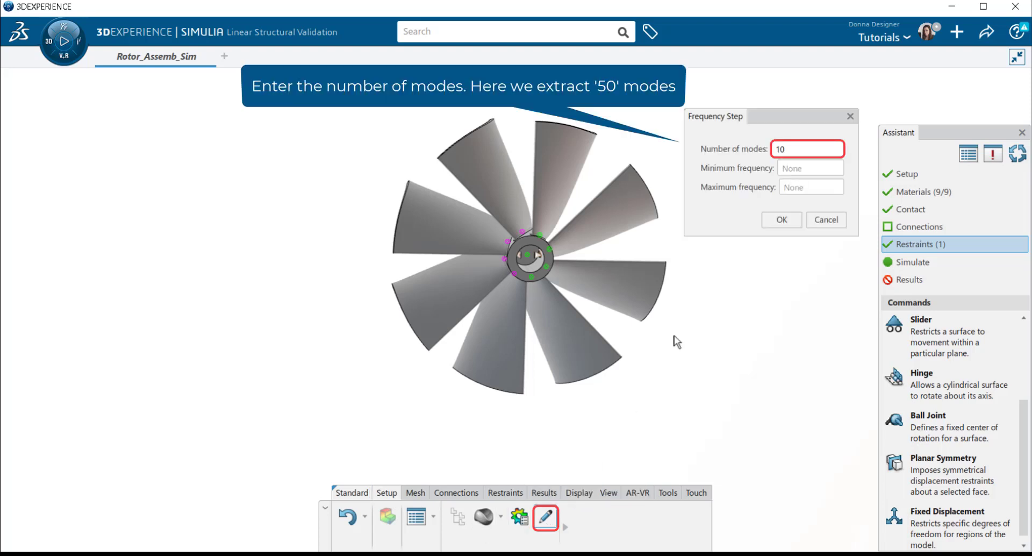
double_click(801, 149)
text(50)
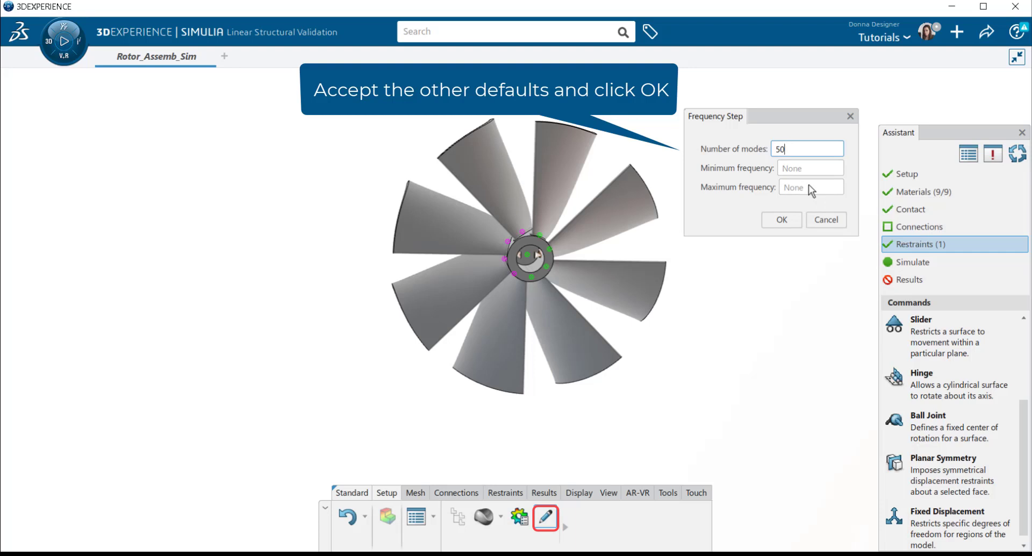
click(782, 220)
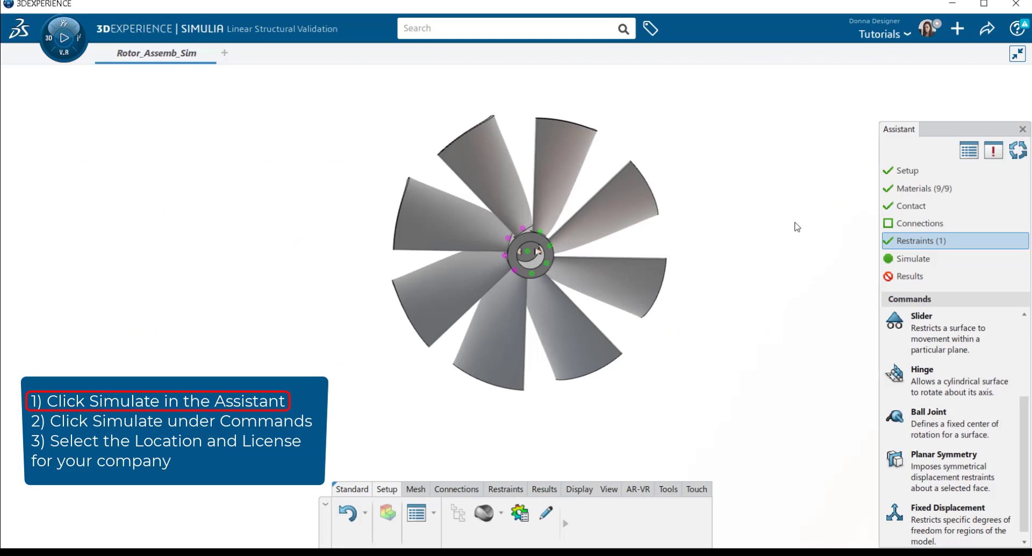
Run the frequency simulation on Local interactive with Tokens licensing
click(916, 261)
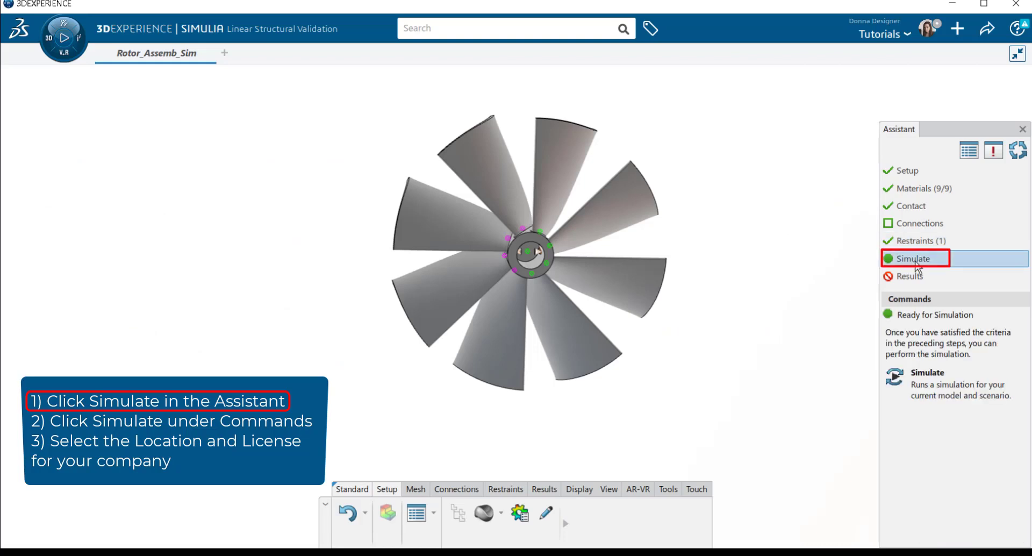
click(988, 378)
click(124, 215)
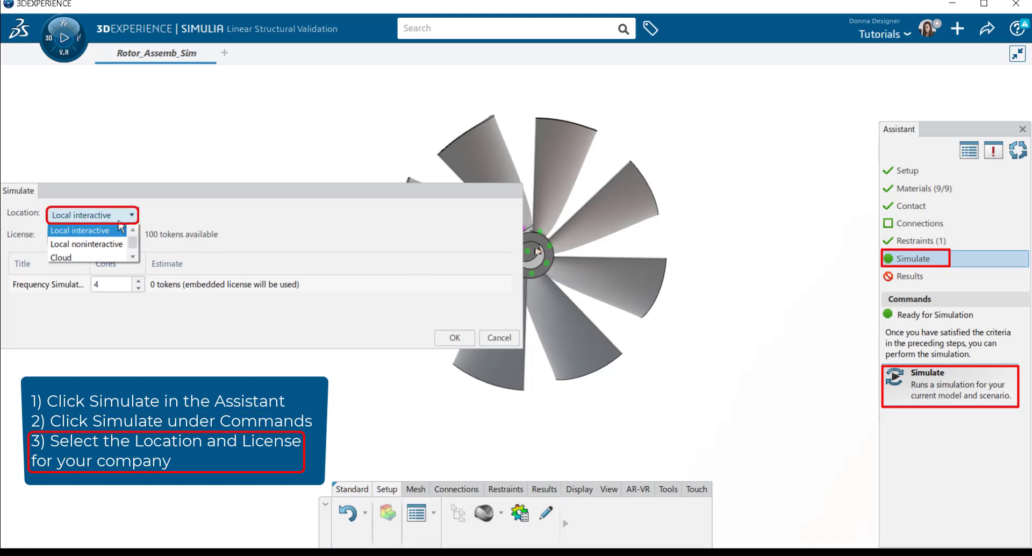
click(110, 232)
click(107, 236)
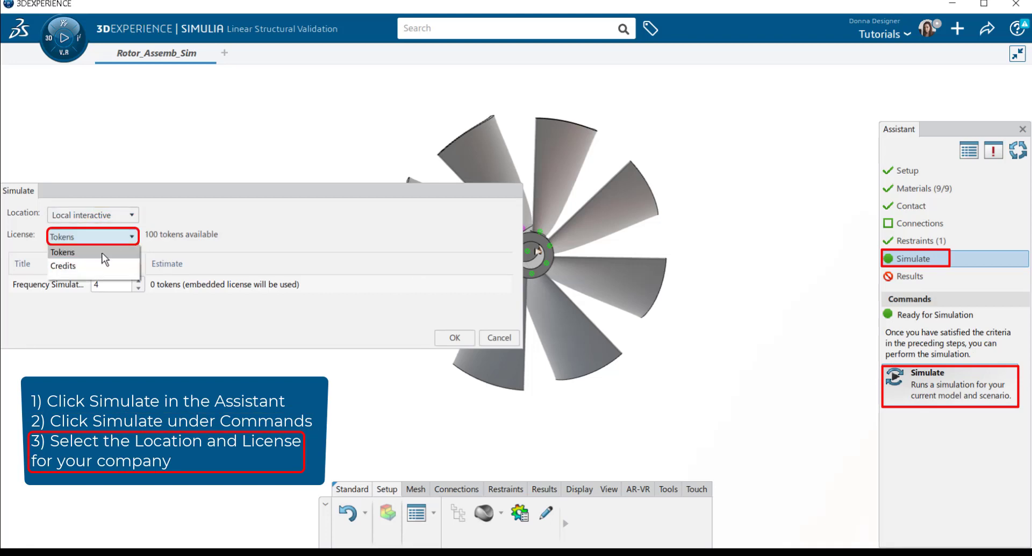
click(102, 253)
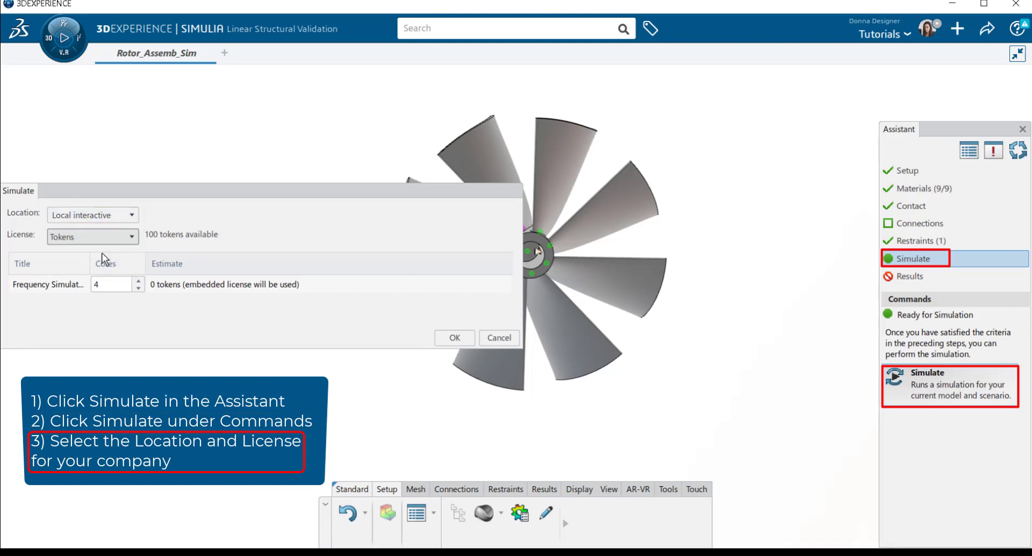
click(447, 337)
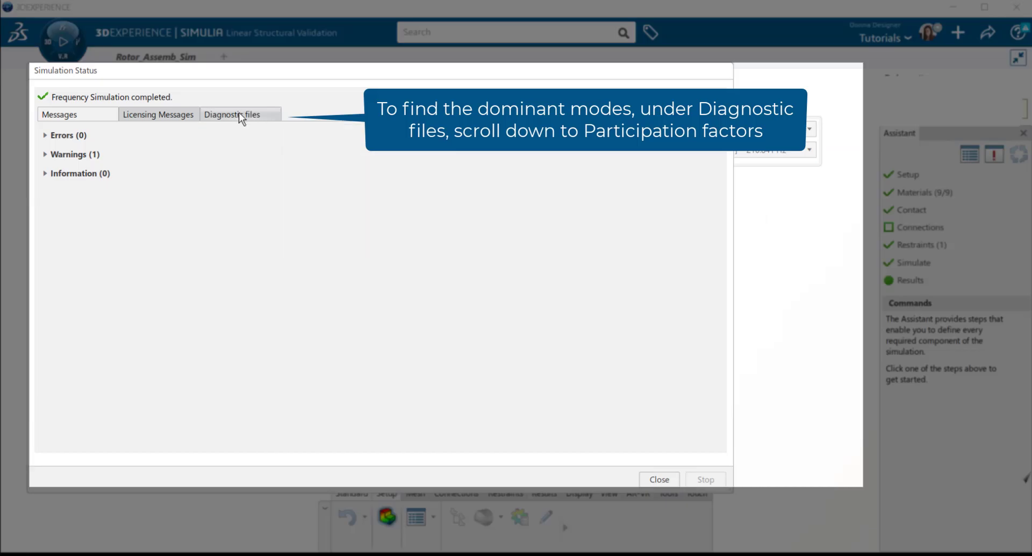
Scroll the solver's diagnostic data file down to the participation factors for modes 35 to 50
click(238, 113)
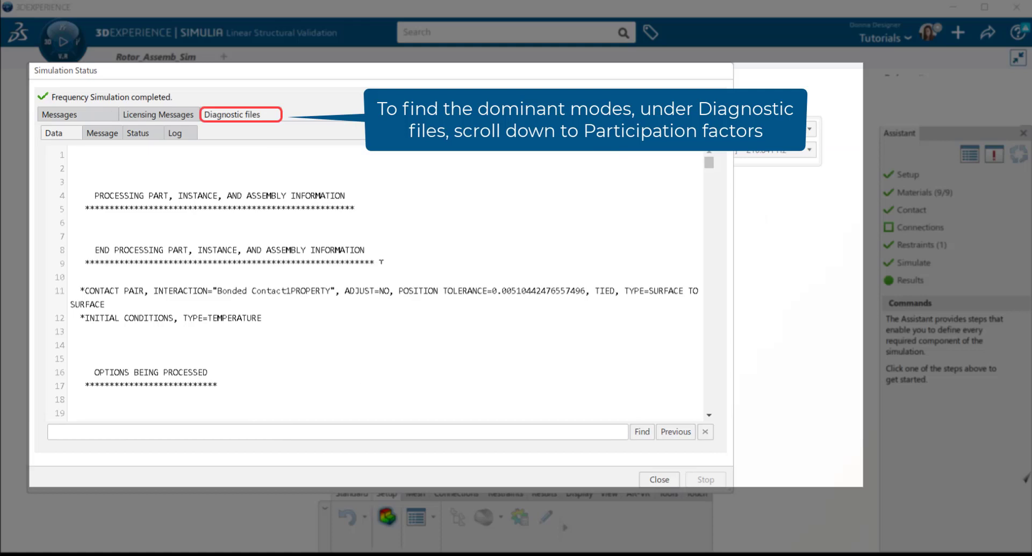
scroll(381, 262, down, 7)
scroll(381, 261, down, 20)
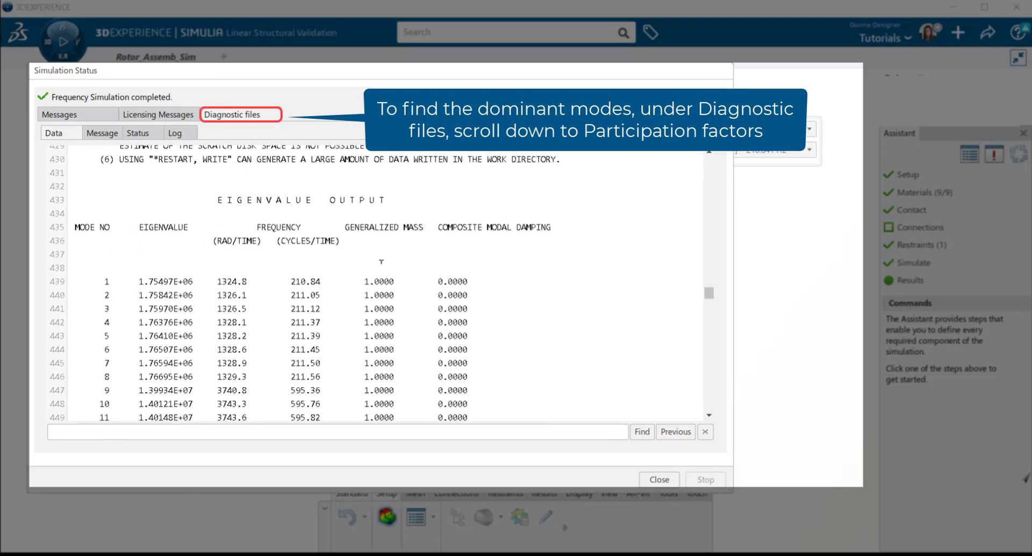
scroll(381, 262, down, 5)
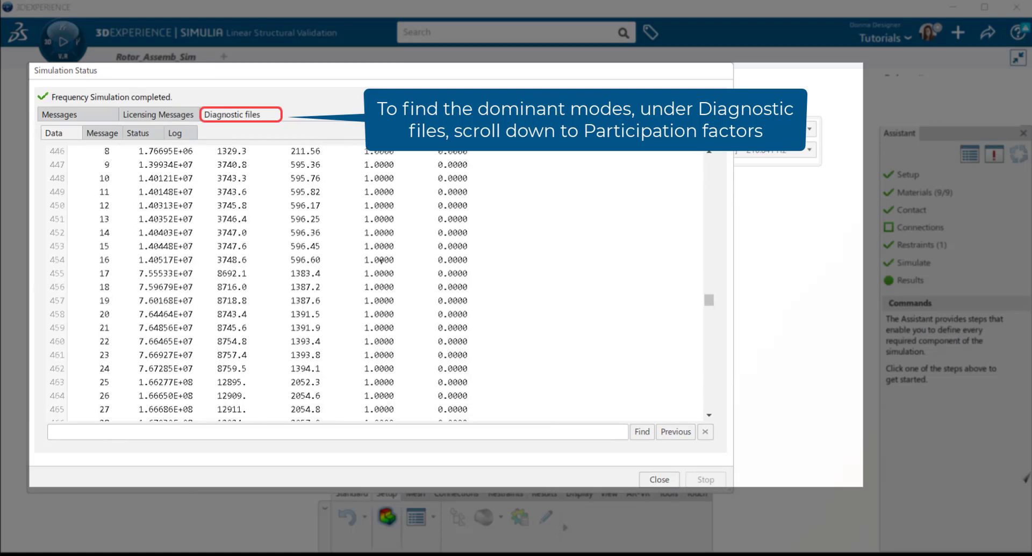
scroll(381, 262, down, 5)
scroll(381, 262, down, 2)
scroll(381, 262, down, 6)
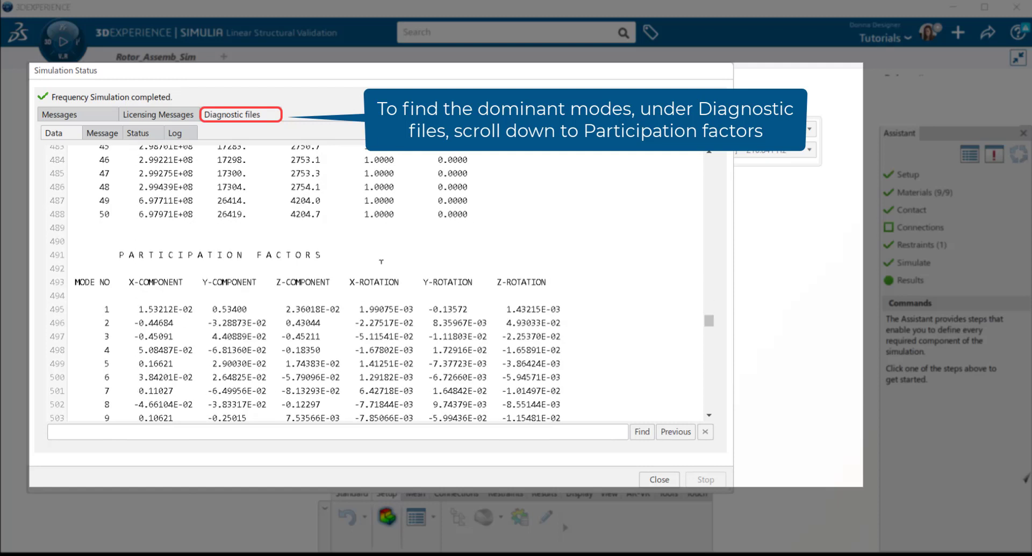
scroll(381, 262, down, 2)
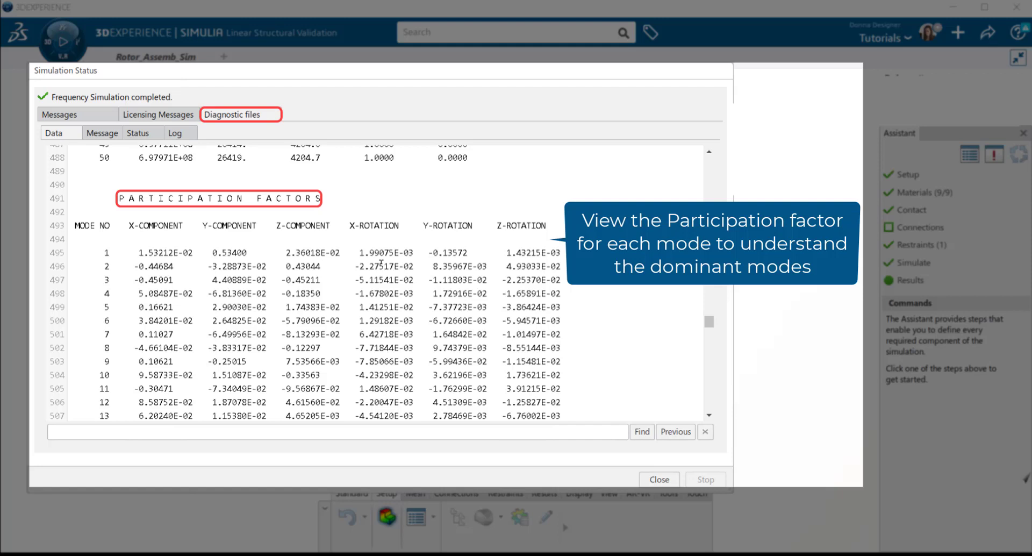
scroll(381, 261, down, 7)
scroll(381, 262, down, 1)
scroll(381, 261, down, 2)
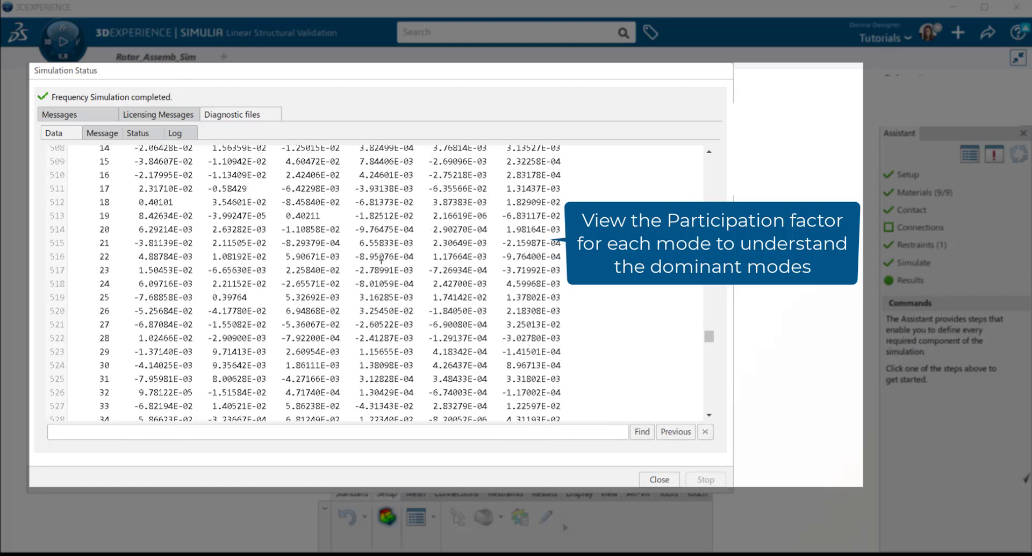
scroll(381, 261, down, 3)
scroll(382, 261, down, 3)
scroll(381, 261, down, 1)
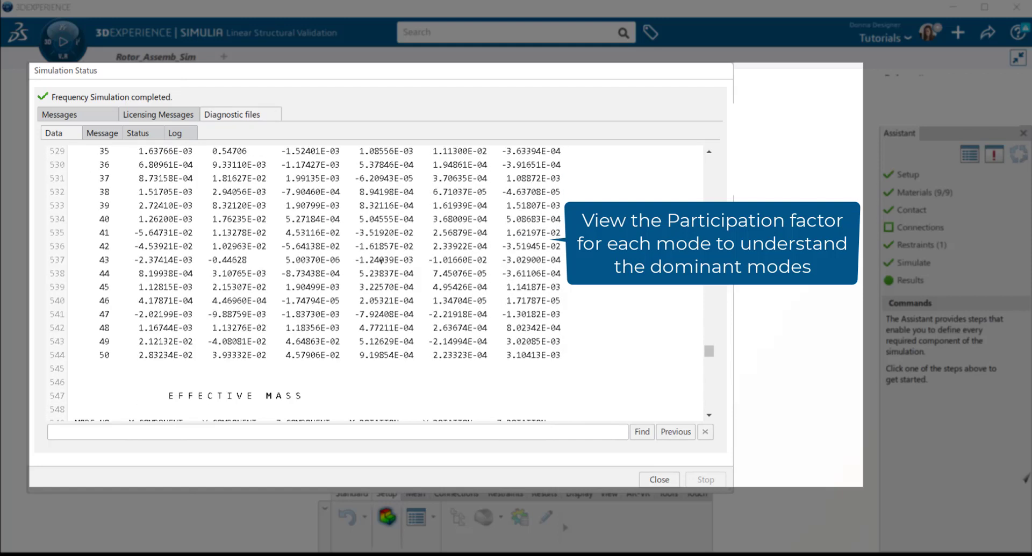
Close the status log, move the displacement legend beside the fan, and make it vertical
click(660, 479)
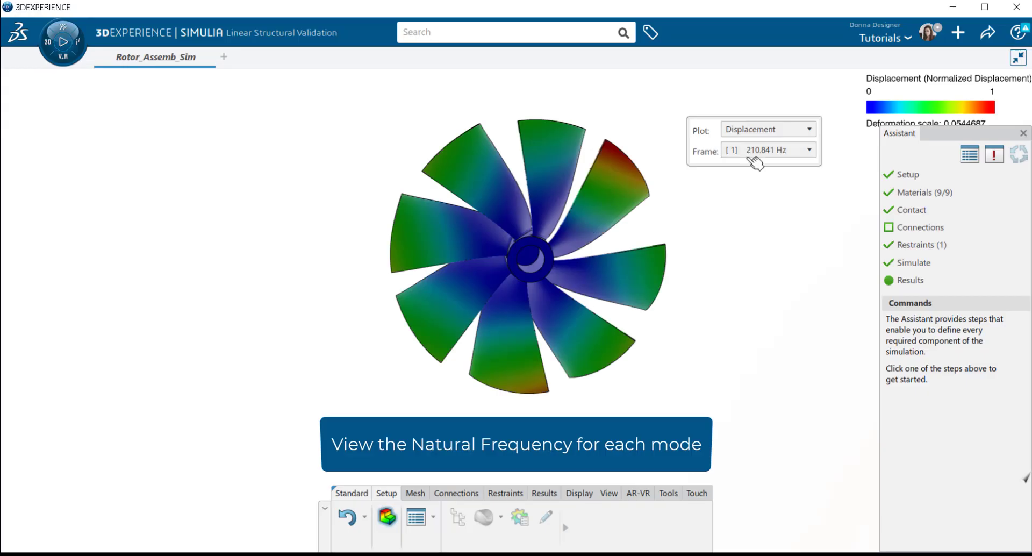
drag(925, 112, 751, 239)
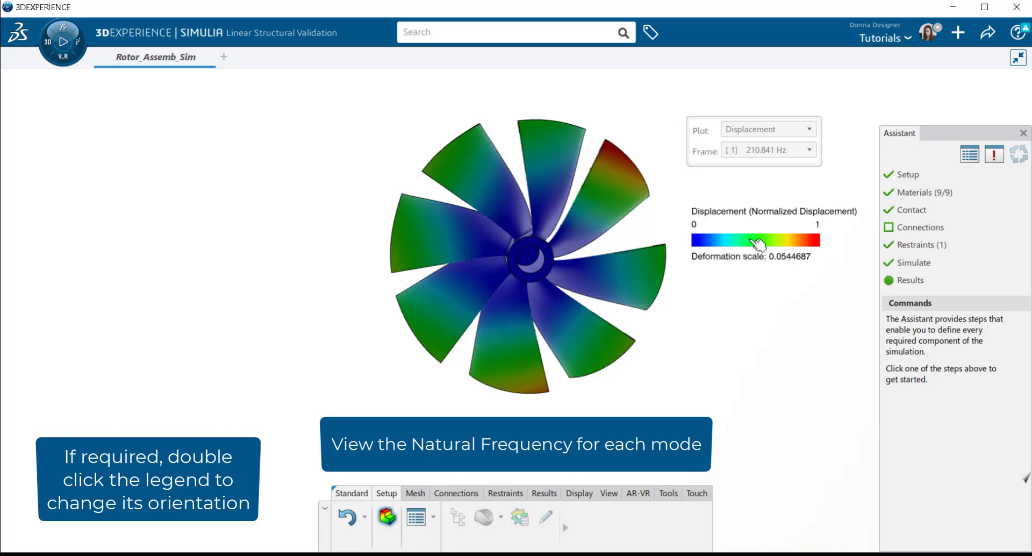
double_click(758, 243)
click(115, 322)
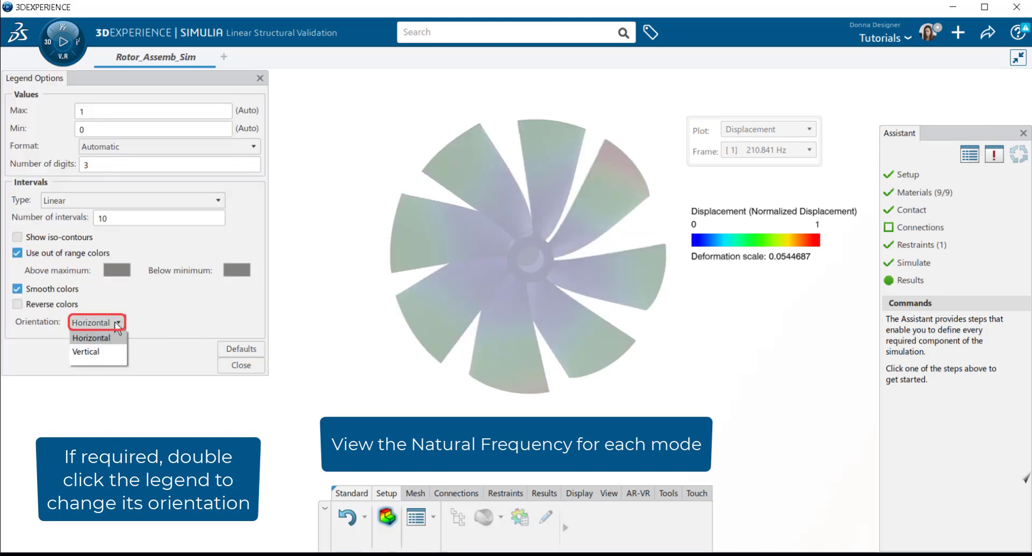
click(107, 347)
click(239, 366)
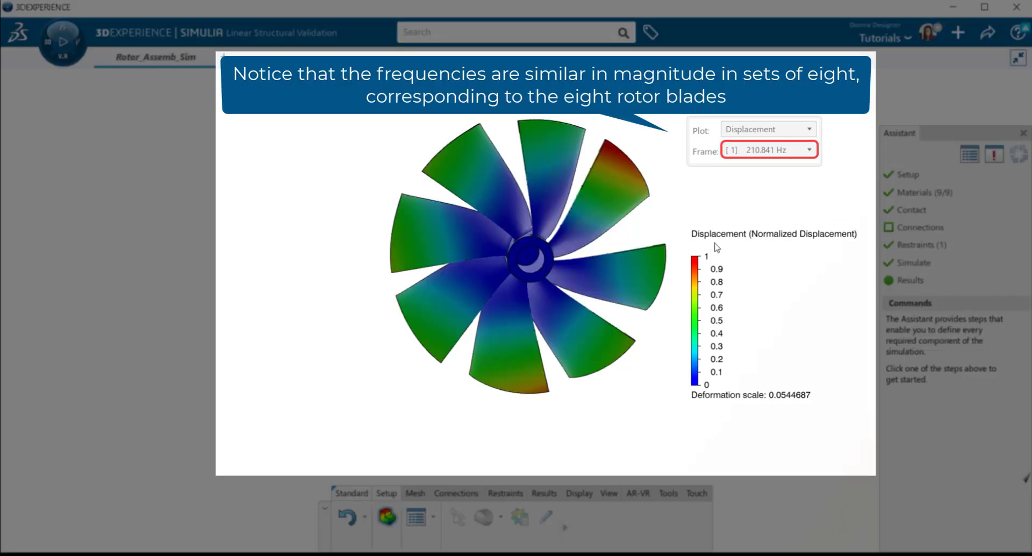
Display mode 2 (211.048 Hz), then mode 4 (211.369 Hz), in the displacement plot
click(760, 150)
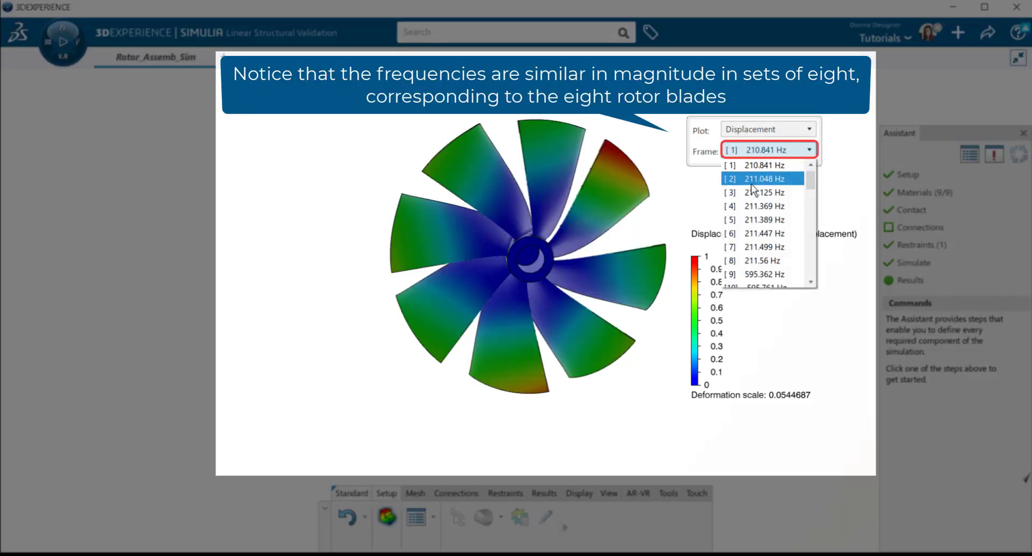
click(752, 182)
click(786, 155)
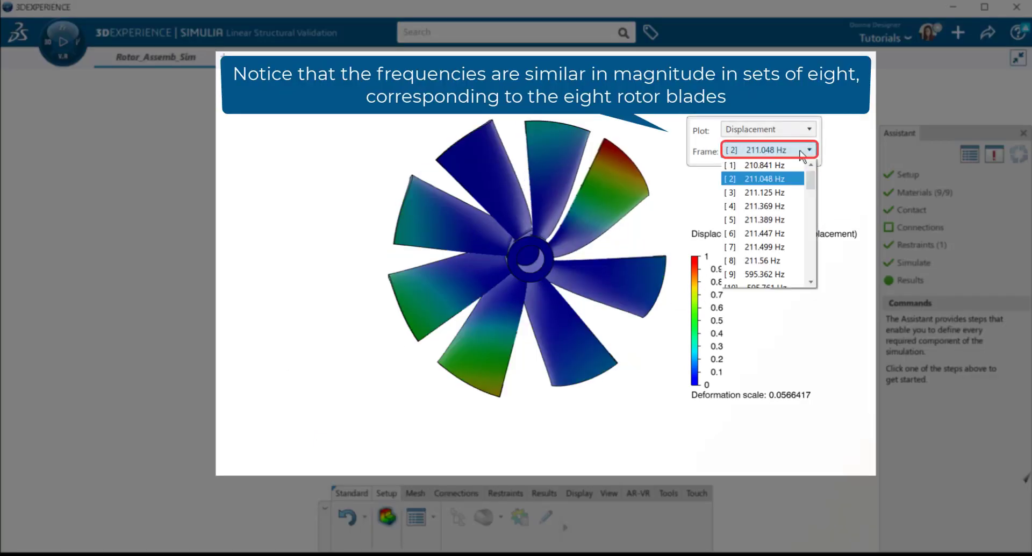
click(782, 206)
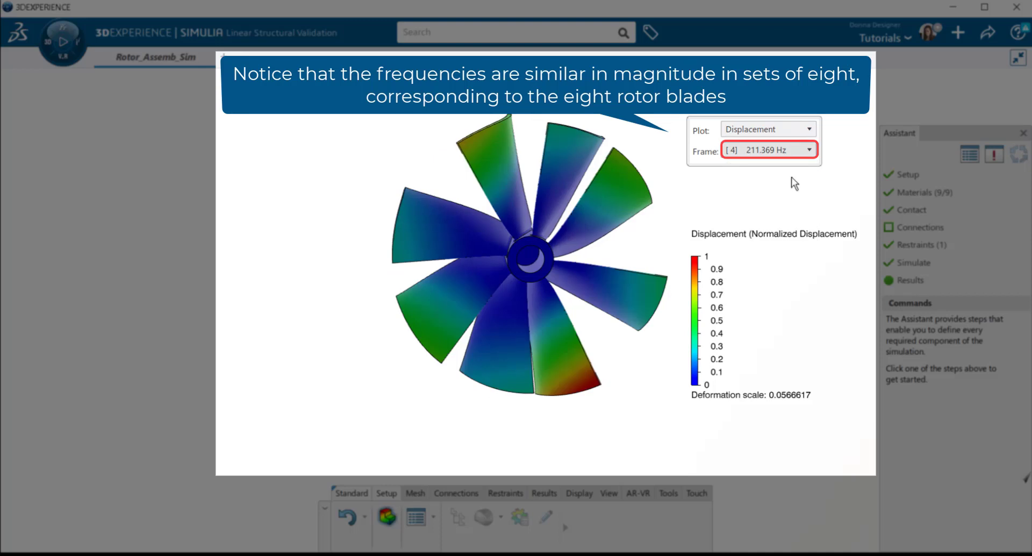
click(803, 155)
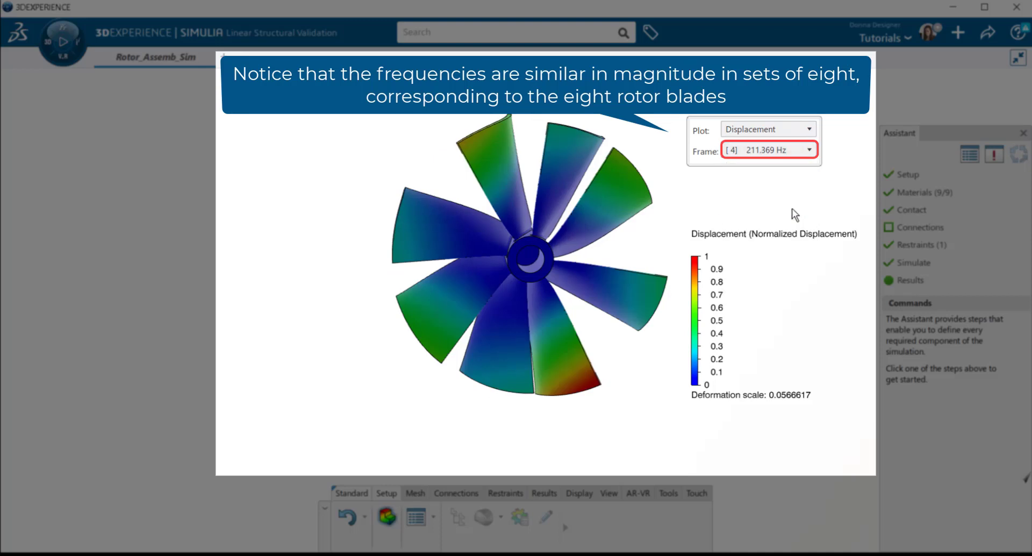
click(794, 206)
Step through modes 5, 6, 7 and 8 (211.389 to 211.56 Hz)
click(807, 155)
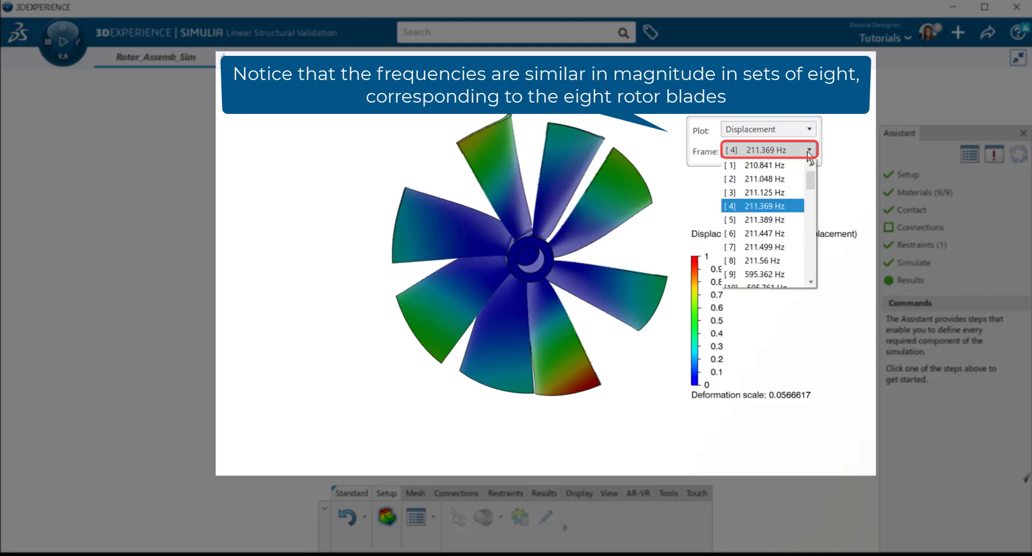
click(789, 220)
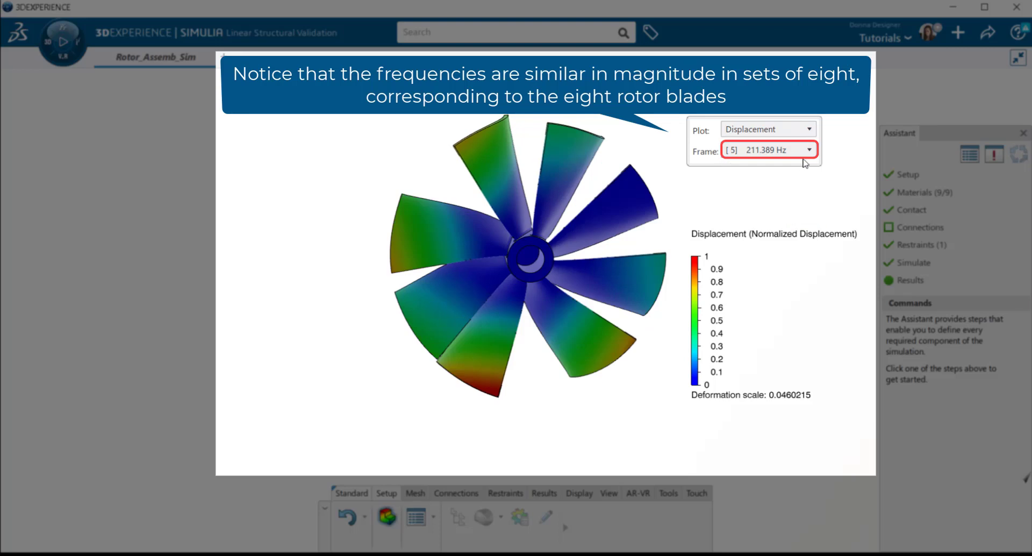
click(806, 155)
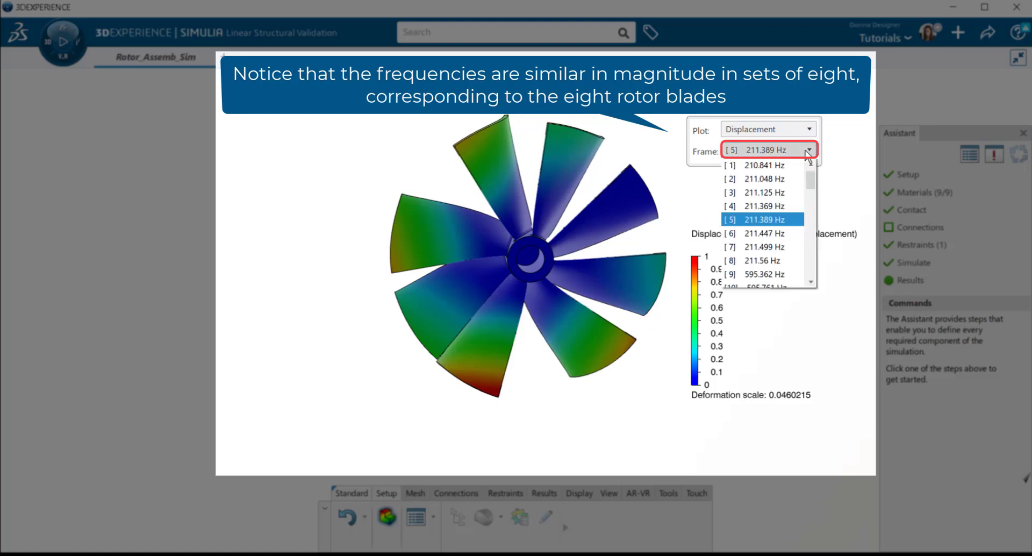
click(781, 234)
click(803, 150)
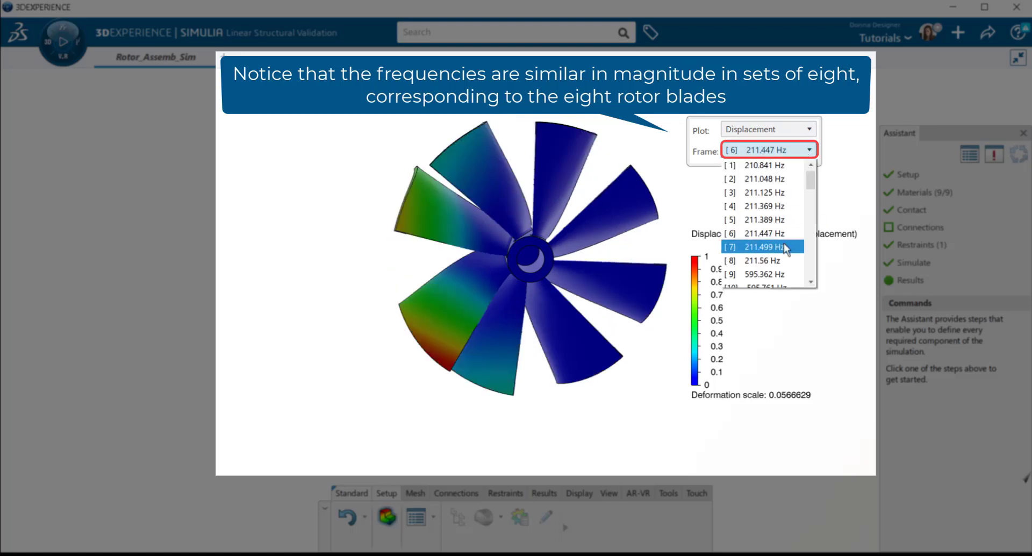
click(786, 248)
click(806, 156)
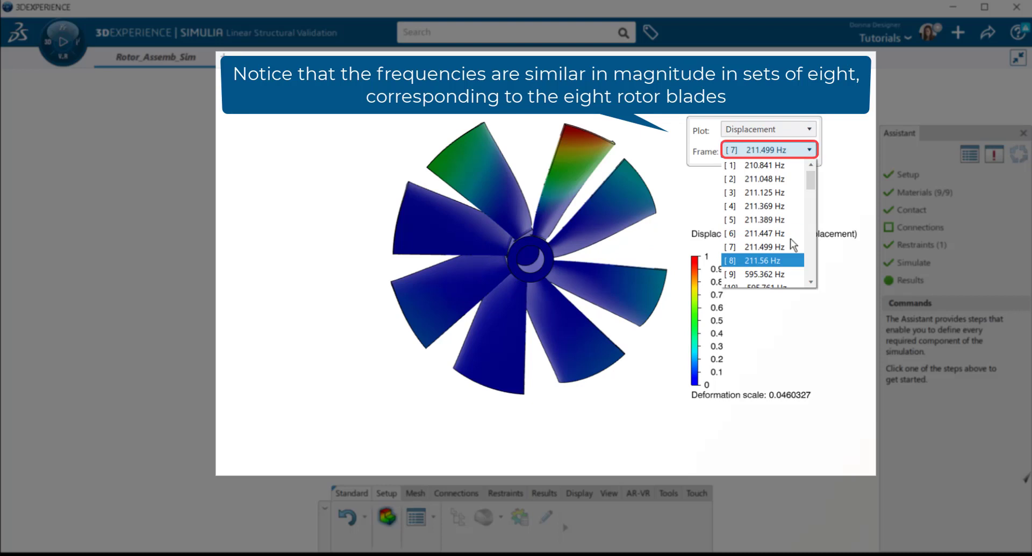
click(789, 262)
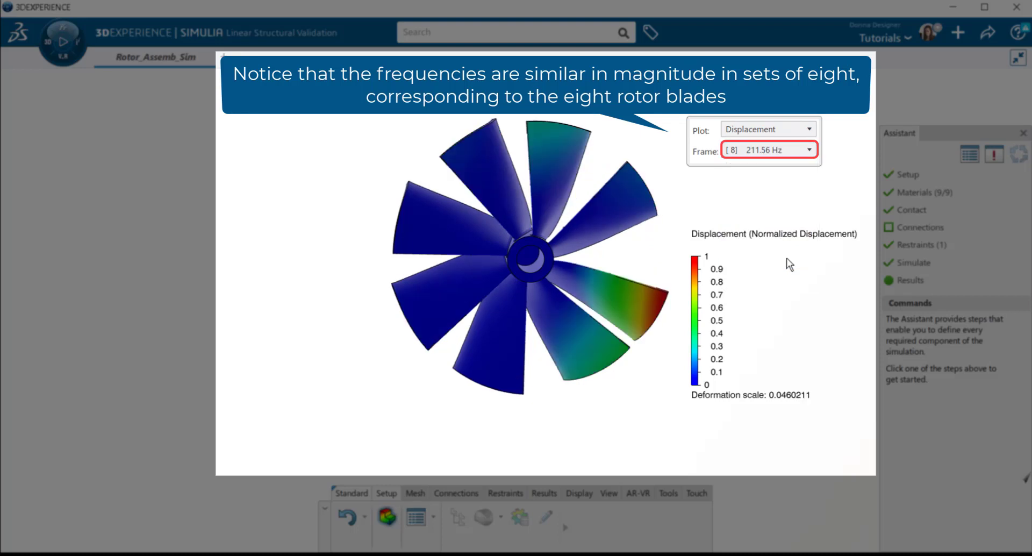
Display mode 15 at 596.455 Hz
click(795, 155)
scroll(796, 244, down, 2)
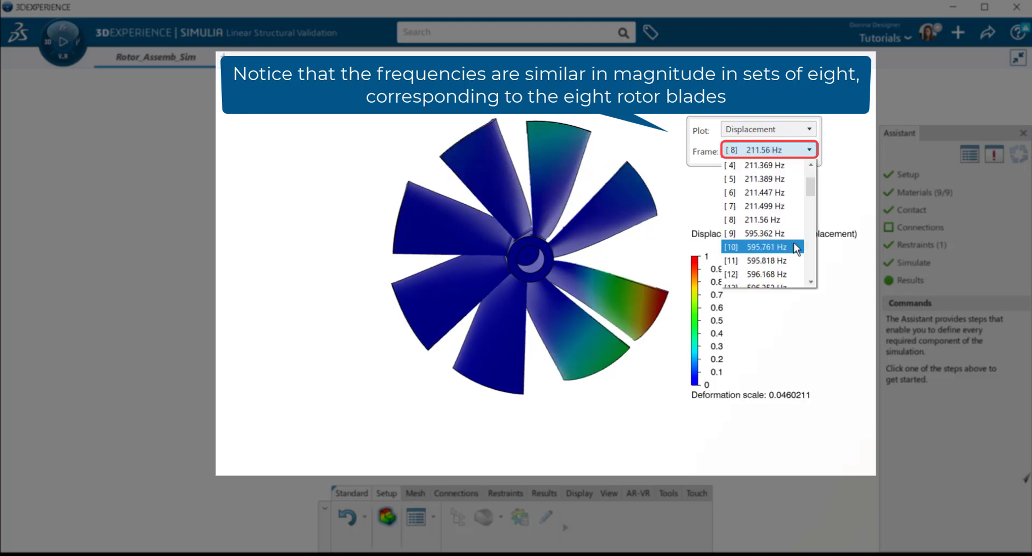
scroll(796, 247, down, 2)
scroll(796, 247, down, 1)
scroll(793, 255, down, 1)
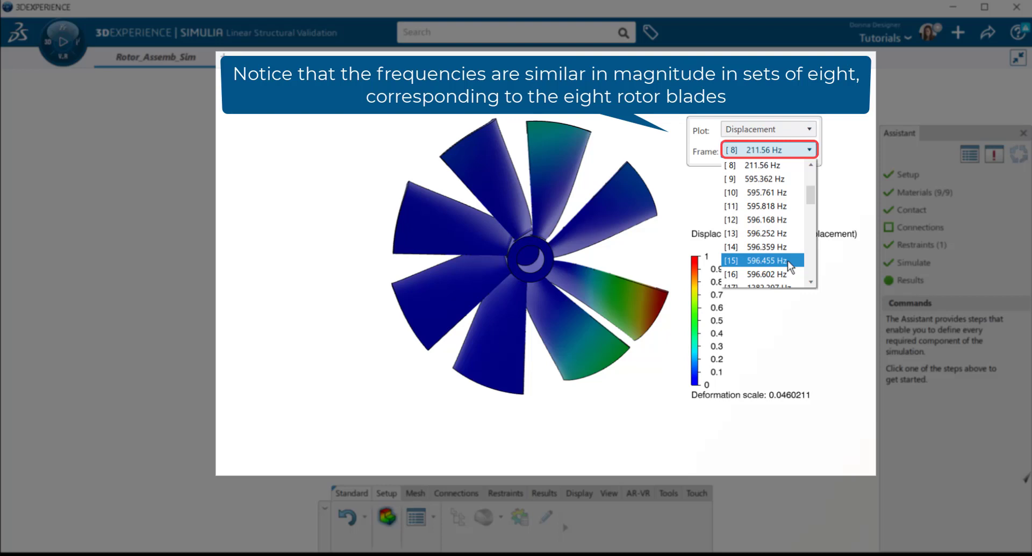
click(790, 262)
Jump to the last mode, 50 at 4204.738 Hz, showing the warped blade tips
click(778, 153)
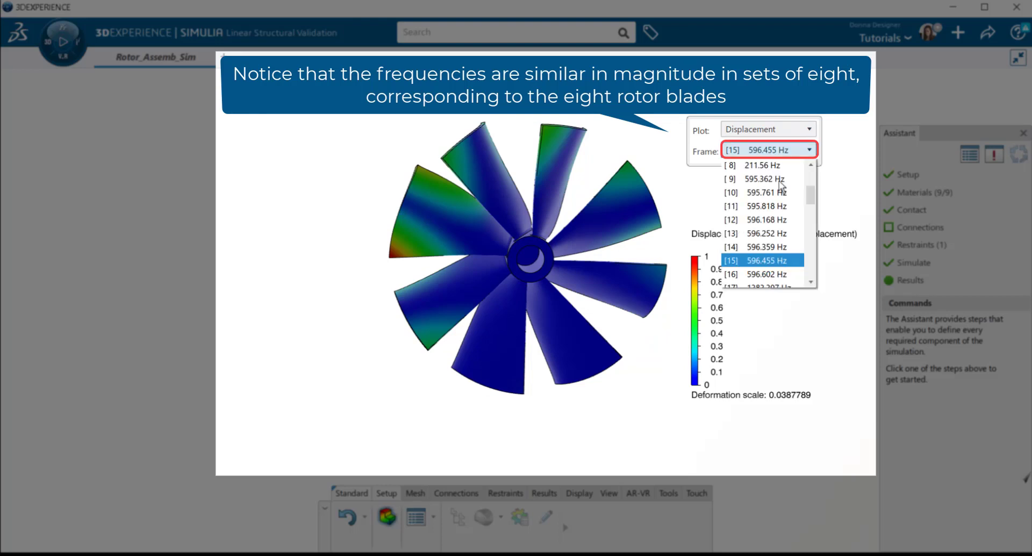
scroll(794, 247, down, 3)
scroll(794, 246, down, 2)
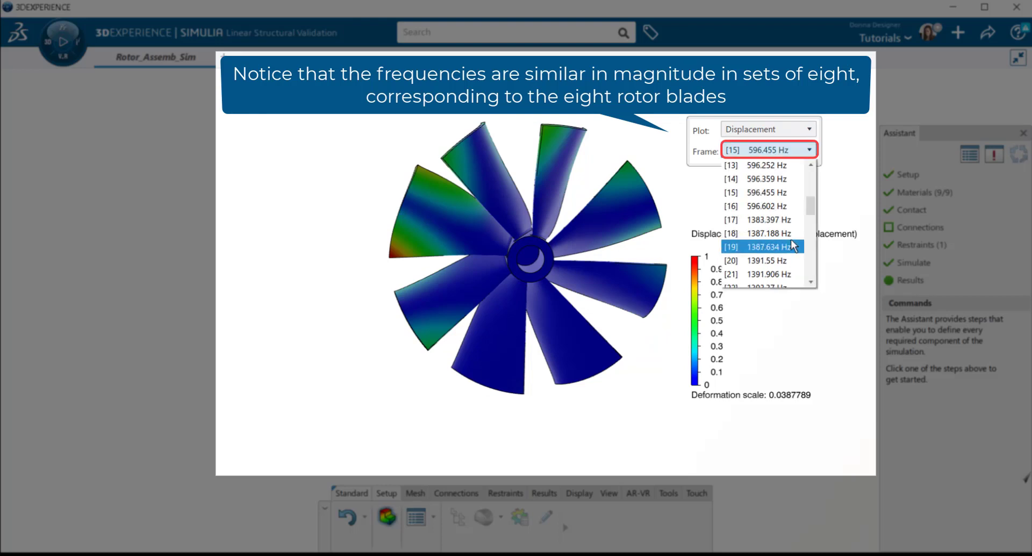
scroll(794, 246, down, 2)
scroll(794, 246, down, 1)
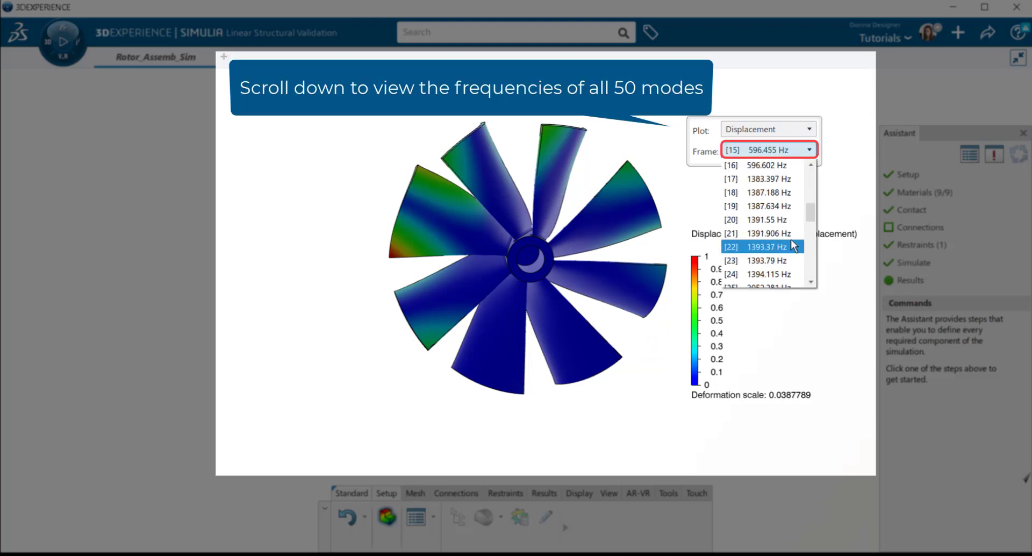
scroll(794, 246, down, 1)
scroll(794, 246, down, 1)
scroll(794, 246, down, 1)
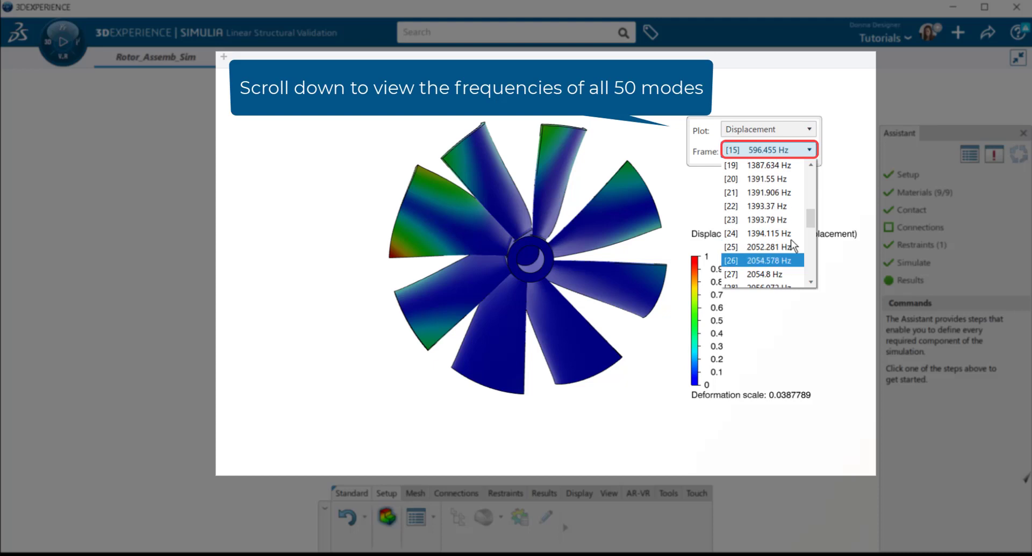
scroll(794, 246, down, 3)
scroll(794, 245, down, 2)
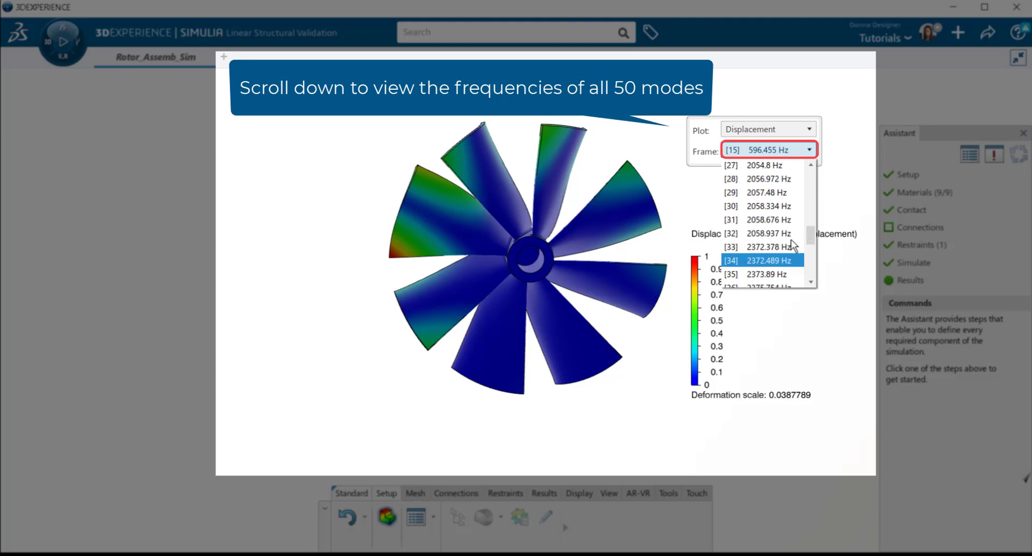
scroll(794, 245, down, 1)
scroll(794, 244, down, 1)
scroll(794, 245, down, 1)
scroll(794, 245, down, 1)
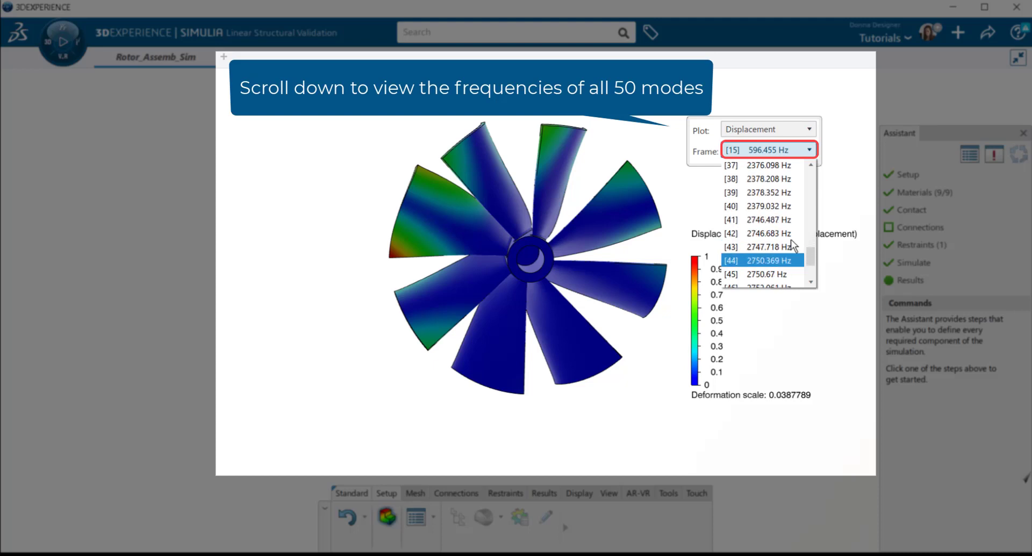
scroll(793, 244, down, 2)
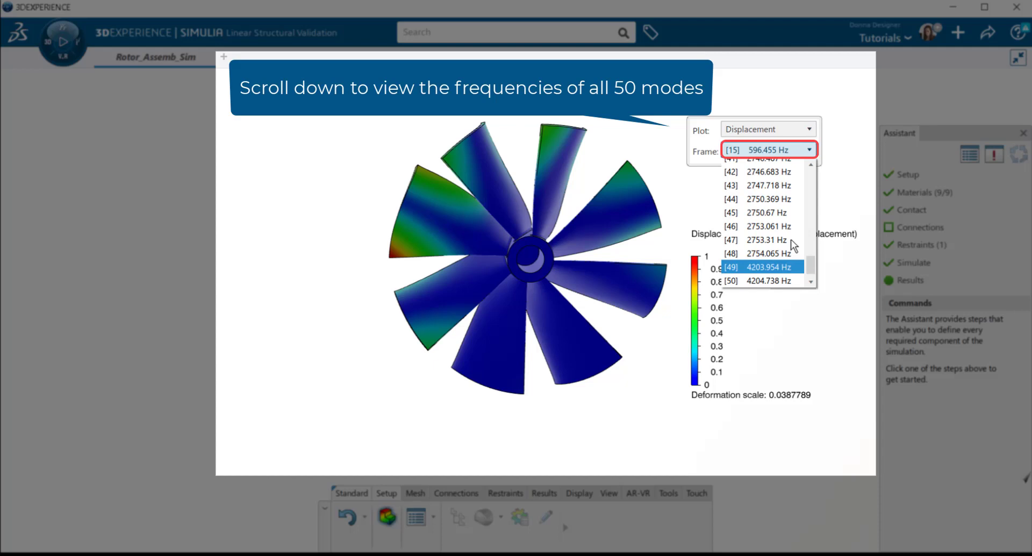
click(780, 280)
click(774, 152)
click(771, 279)
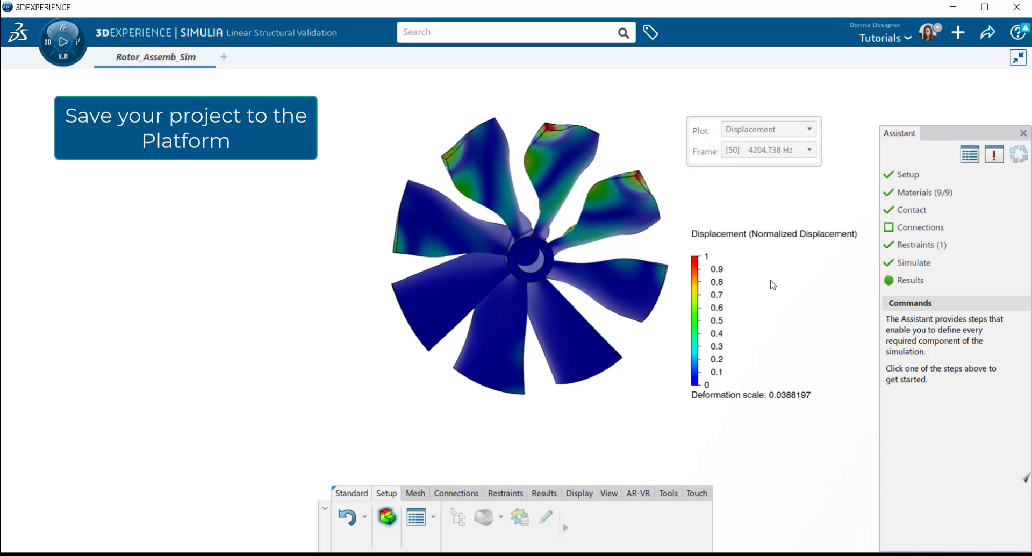
Save the Rotor_Assemb_Sim project to the 3DEXPERIENCE platform
click(987, 30)
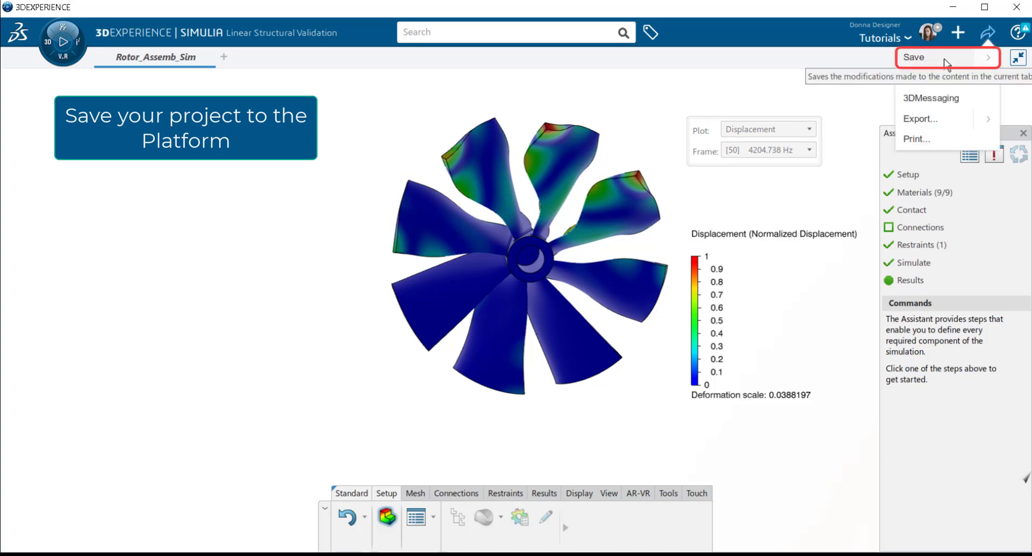
click(913, 57)
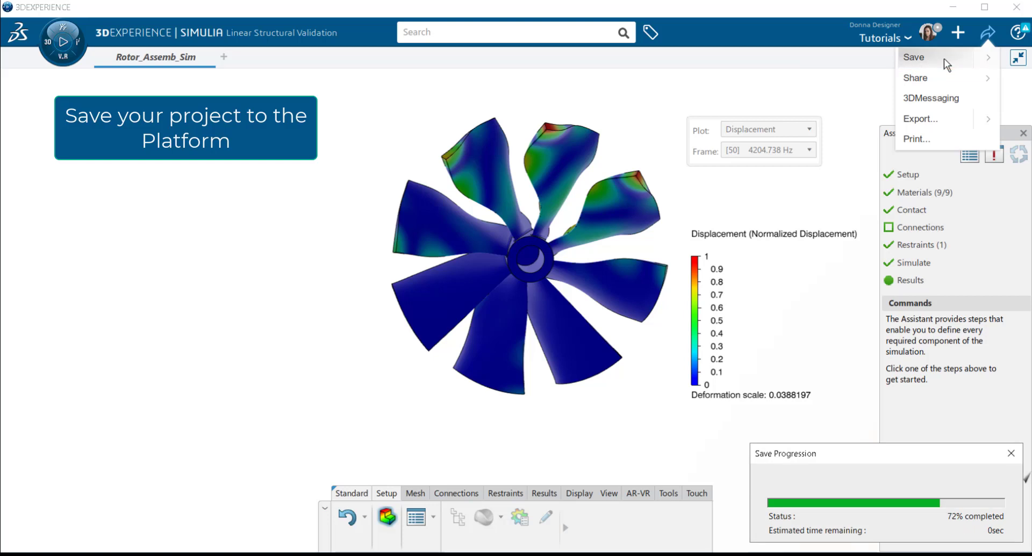